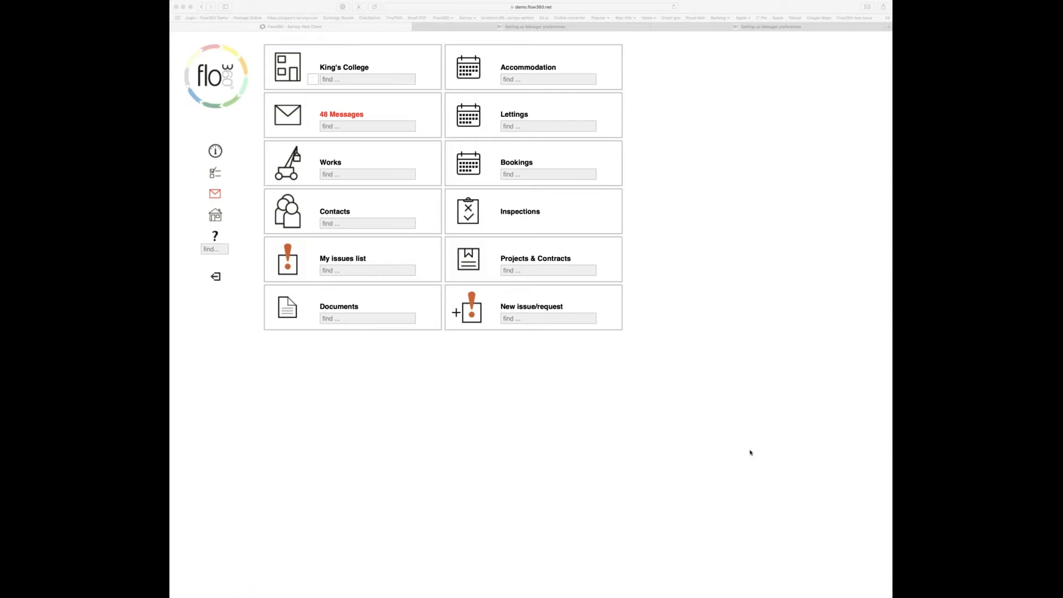
- Open the King's College site record and show its personnel managers with their teams and responsibilities
{"action": "left_click", "coordinate": [479, 446]}
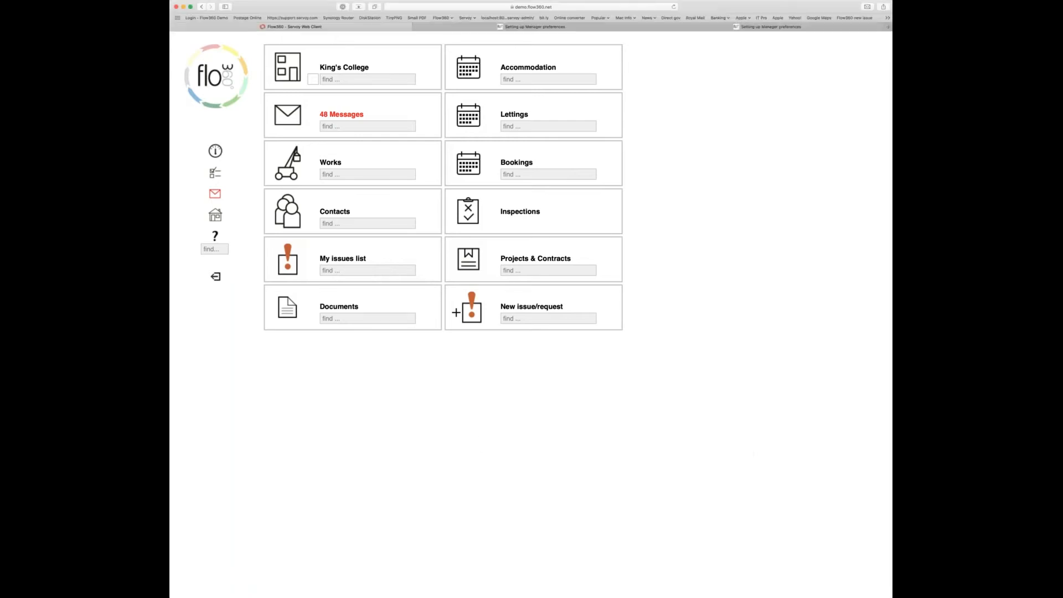
{"action": "left_click", "coordinate": [288, 69]}
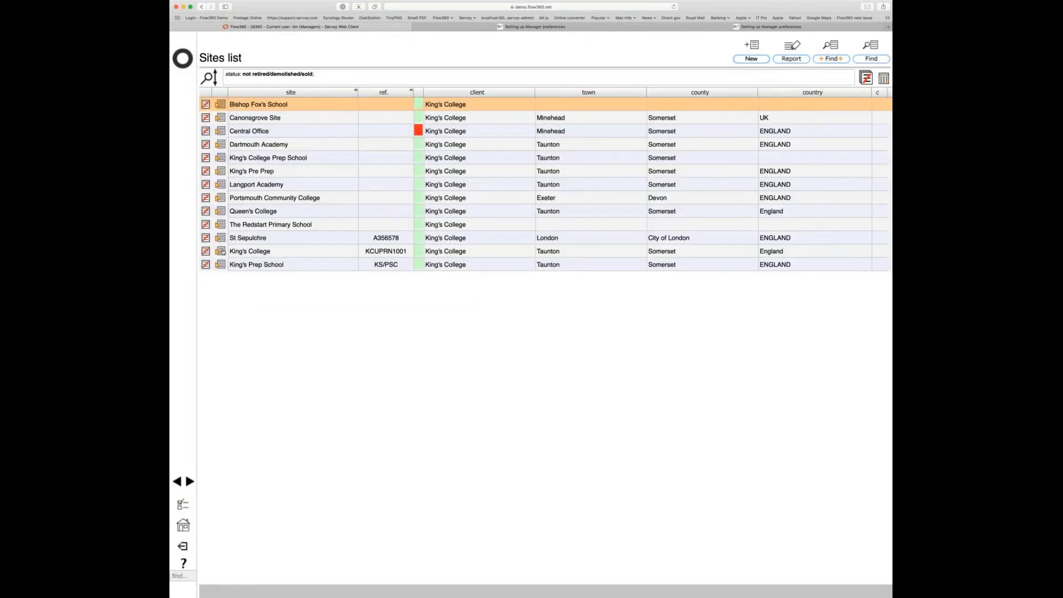
{"action": "left_click", "coordinate": [220, 250]}
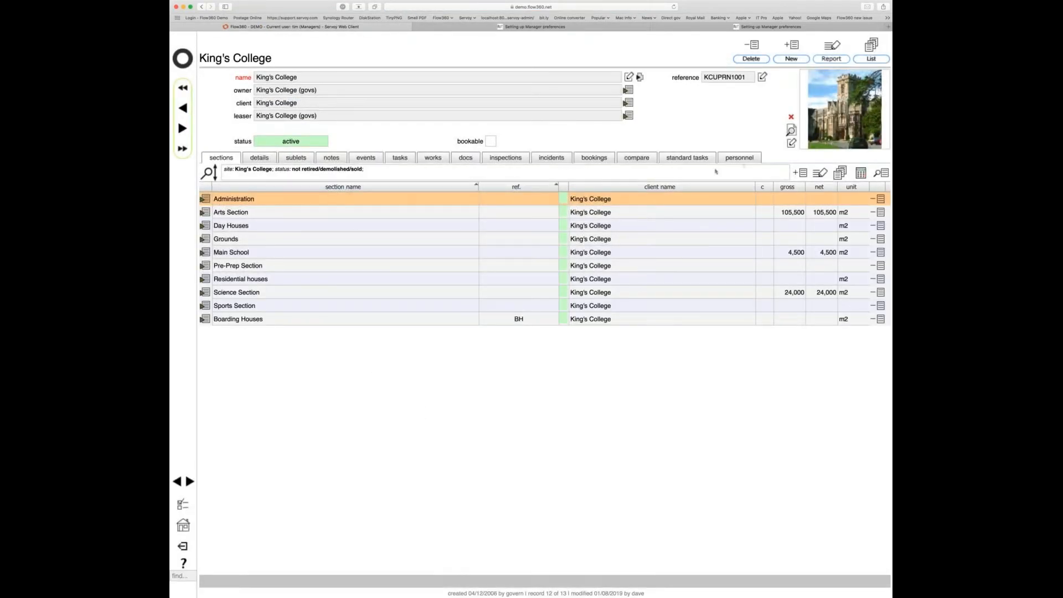
{"action": "left_click", "coordinate": [743, 159]}
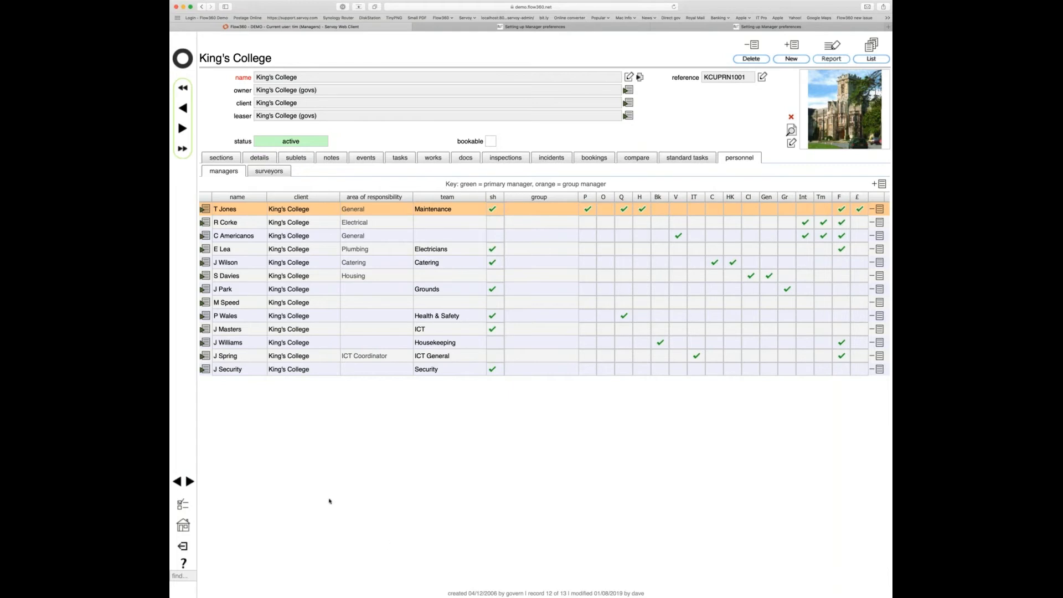
- In the helpdesk preferences, set 'target helpdesk issues based on' to 'issue type'
{"action": "left_click", "coordinate": [181, 504]}
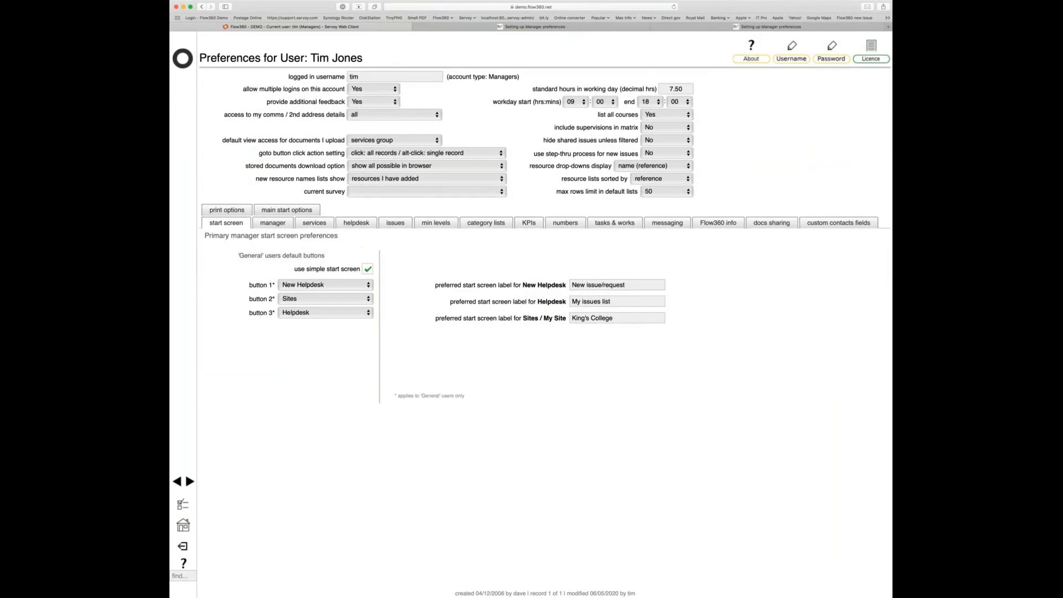
{"action": "left_click", "coordinate": [356, 224]}
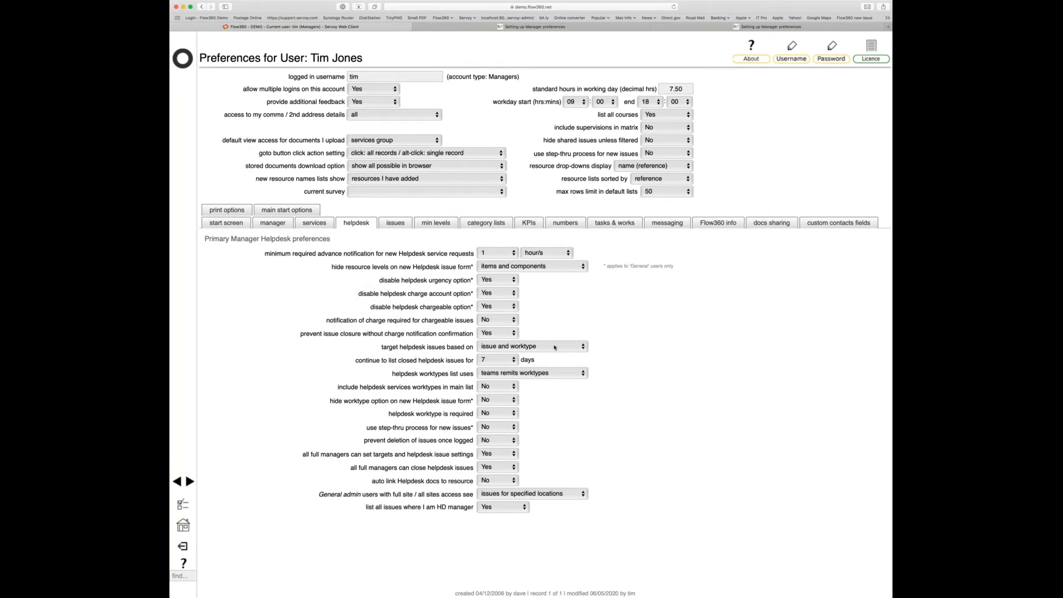
{"action": "mouse_move", "coordinate": [520, 347]}
{"action": "left_click", "coordinate": [567, 345]}
{"action": "left_click", "coordinate": [564, 354]}
- Log out and log back in as another user with their login name and password
{"action": "left_click", "coordinate": [183, 547]}
{"action": "left_click", "coordinate": [206, 18]}
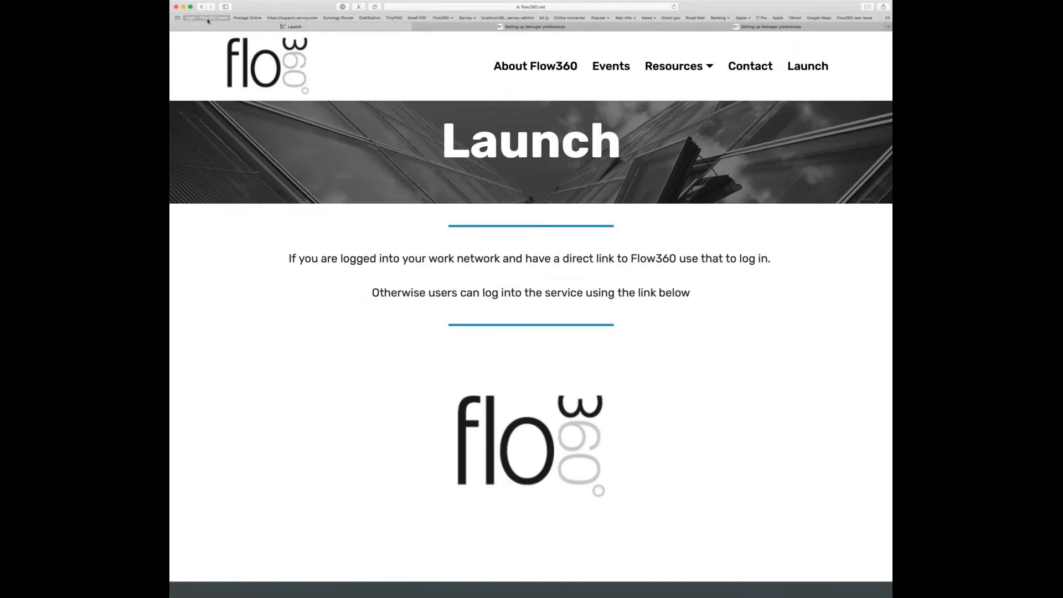
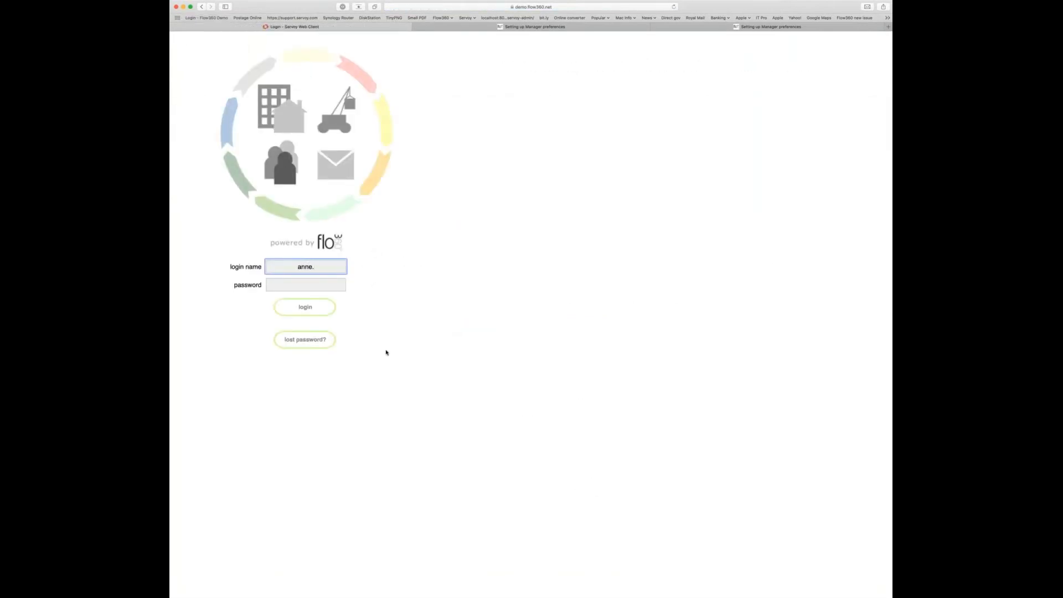
{"action": "key", "text": "Tab"}
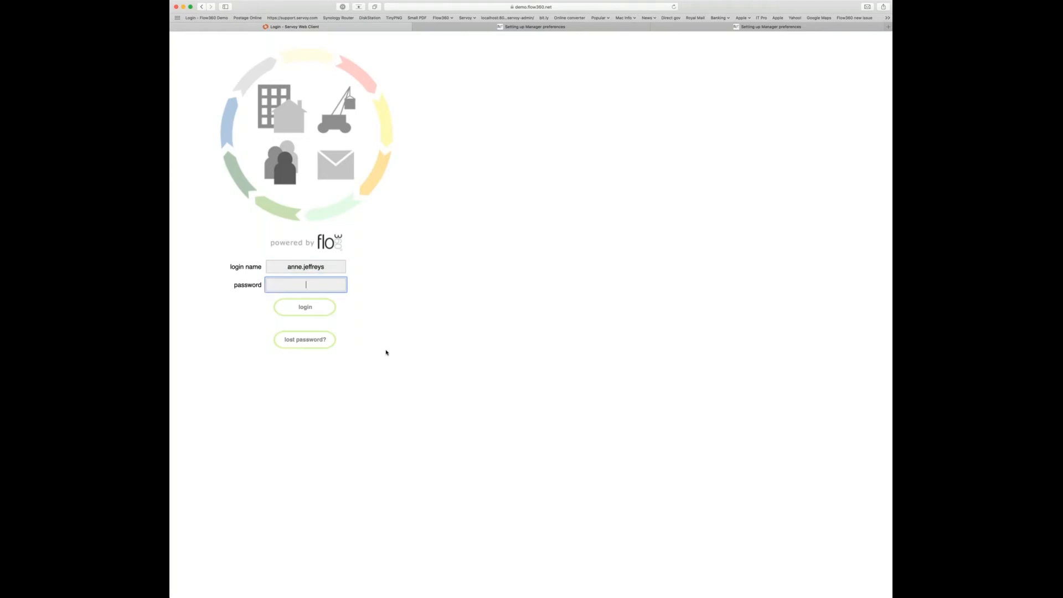
{"action": "type", "text": "•••••"}
{"action": "key", "text": "Return"}
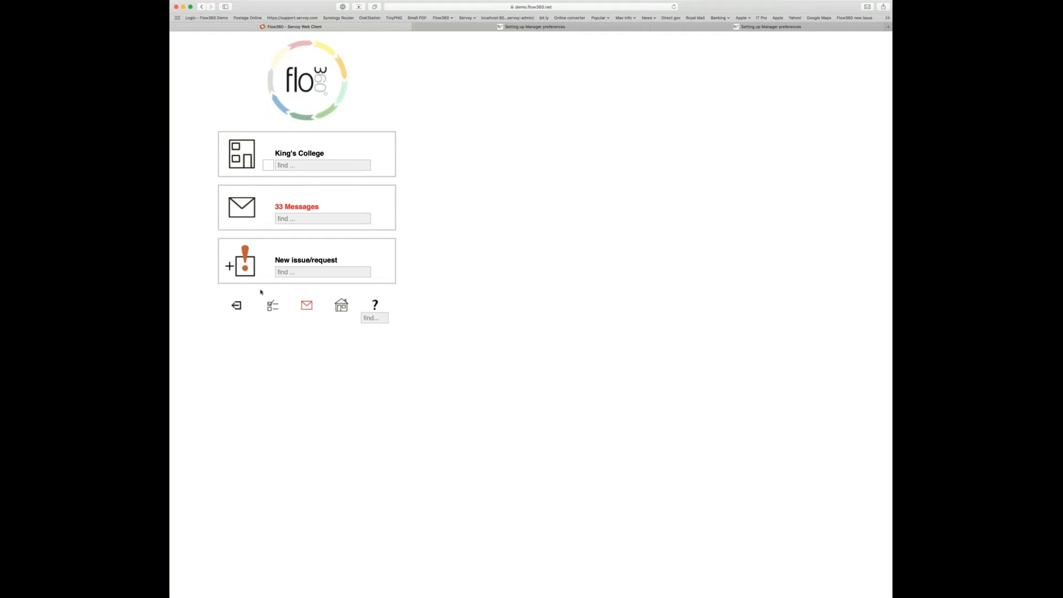
- Start a new issue/request, reaching the confirm location page for Tuckers House (BH-TH)
{"action": "left_click", "coordinate": [255, 265]}
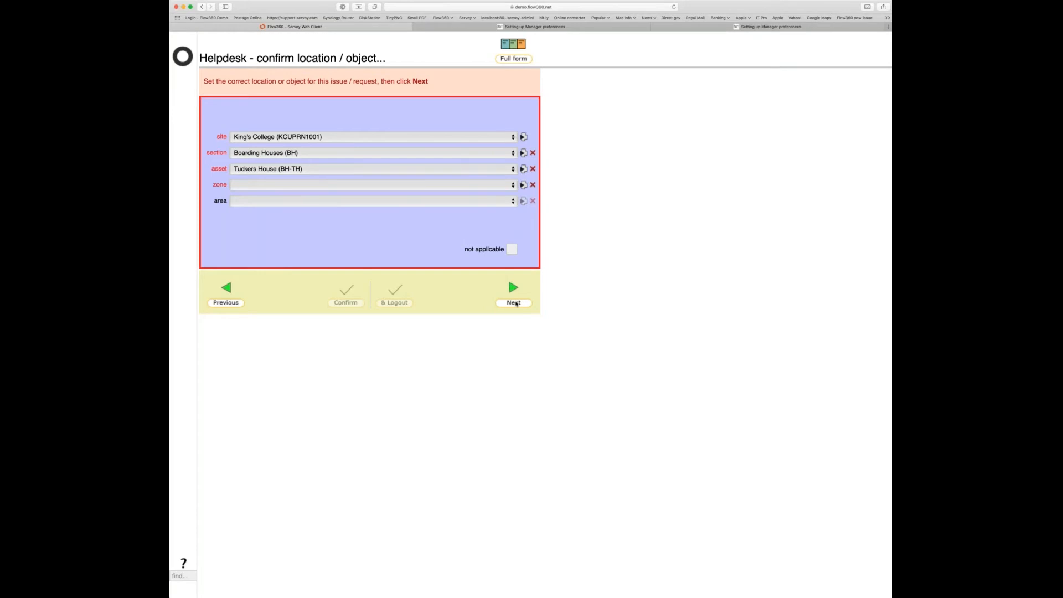
- Confirm the Tuckers House location and switch to the full Helpdesk - New Issue form
{"action": "left_click", "coordinate": [515, 303]}
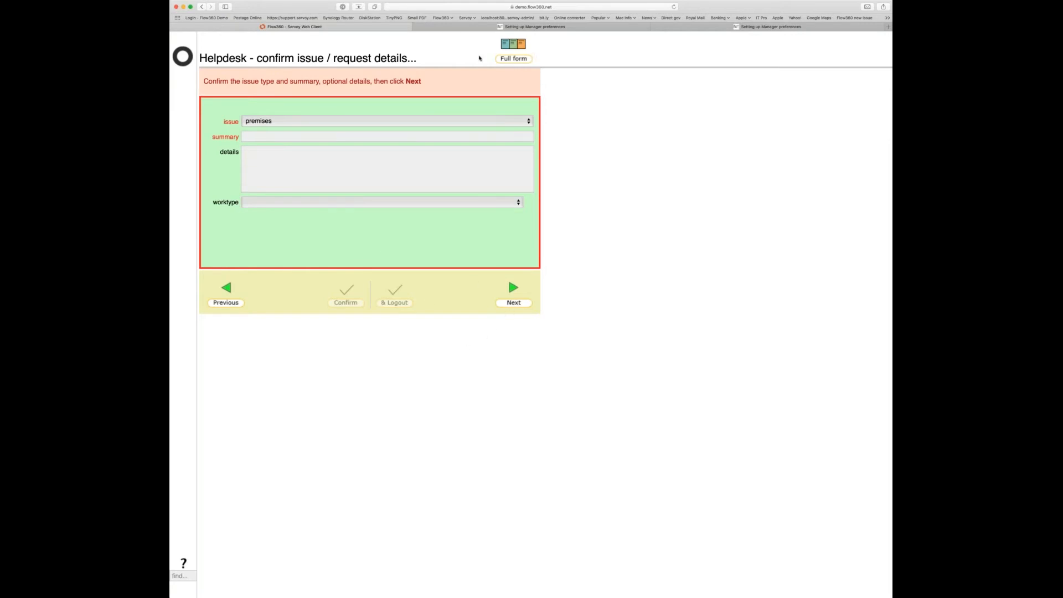
{"action": "left_click", "coordinate": [514, 59]}
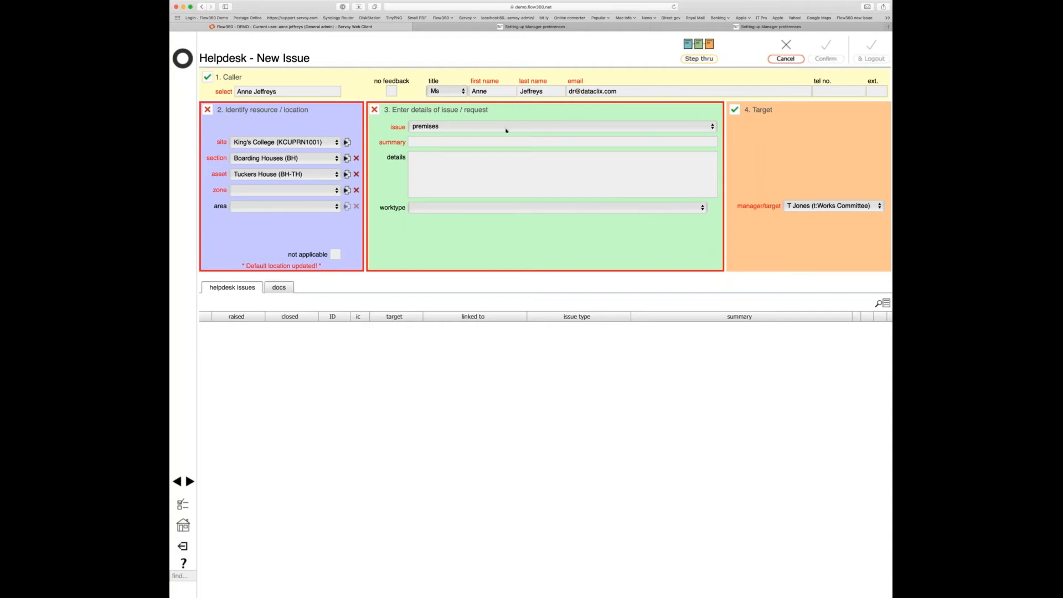
- Change the issue type through catering service and cleaning service to general service
{"action": "left_click", "coordinate": [524, 450]}
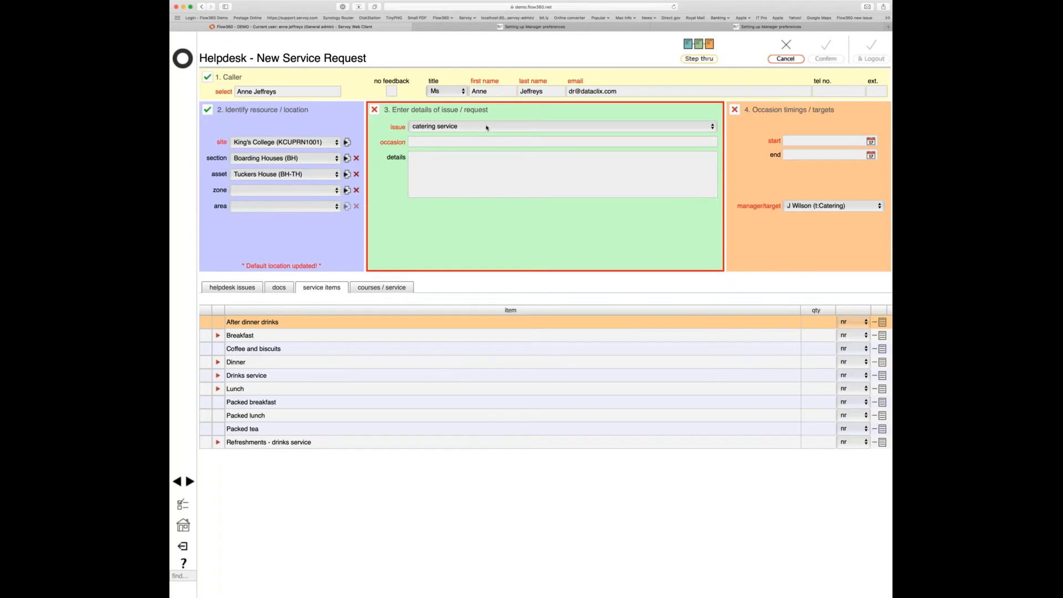
{"action": "left_click", "coordinate": [585, 295]}
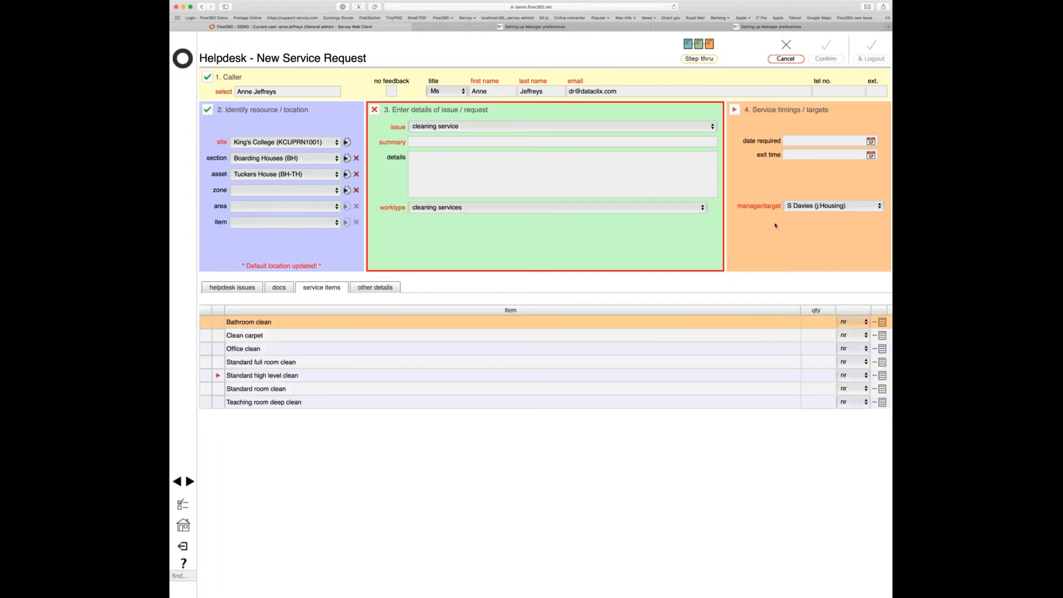
{"action": "left_click", "coordinate": [500, 128]}
{"action": "left_click", "coordinate": [551, 255]}
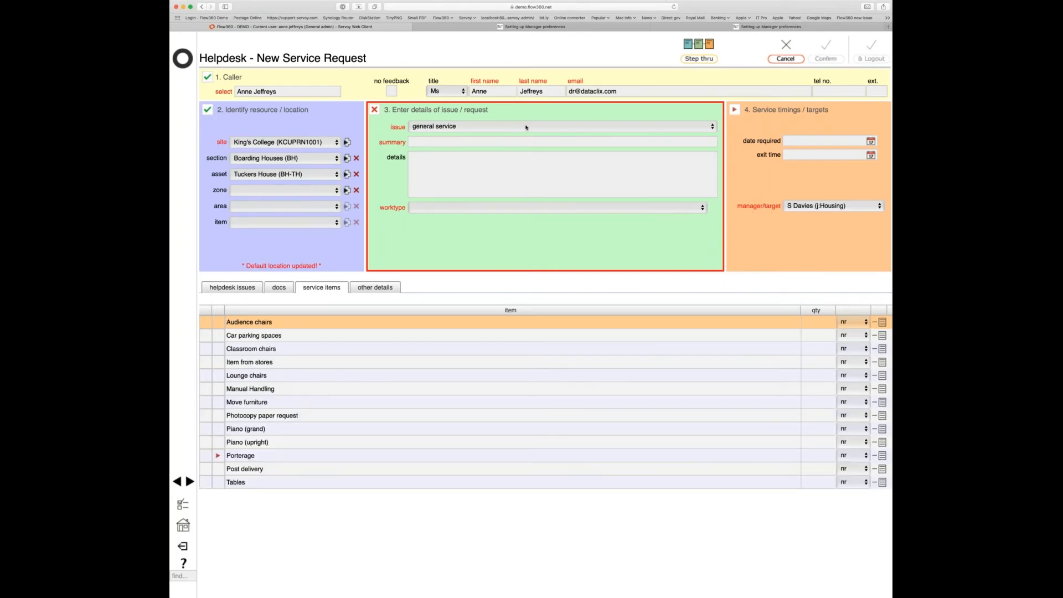
- Set the issue to grounds service, listing items like tree pruning and grass cutting
{"action": "left_click", "coordinate": [578, 260]}
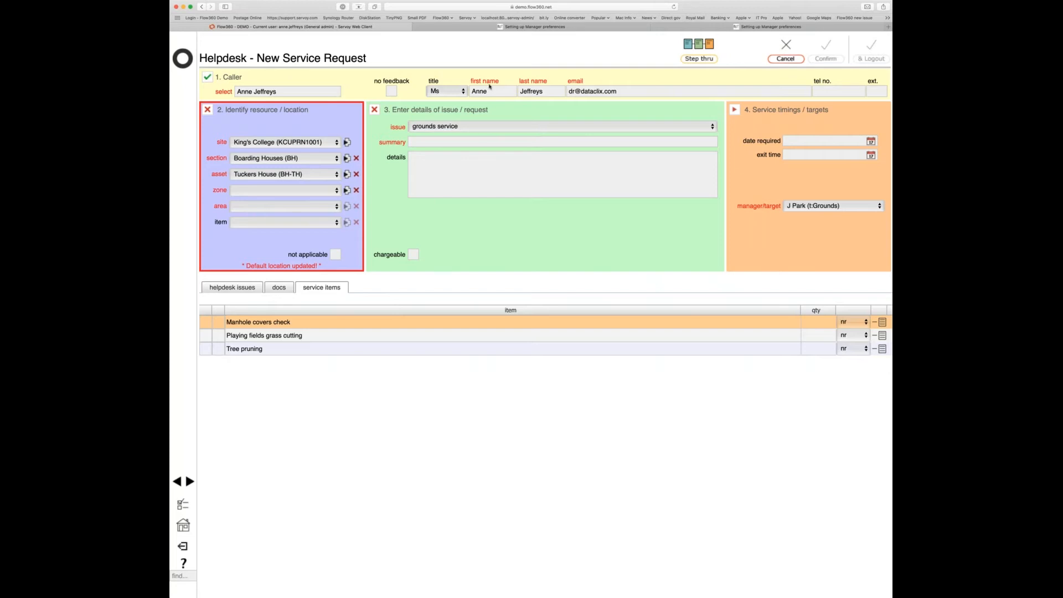
- Set the issue to premises and step the worktype through electrical and logistics to joinery work
{"action": "left_click", "coordinate": [495, 67]}
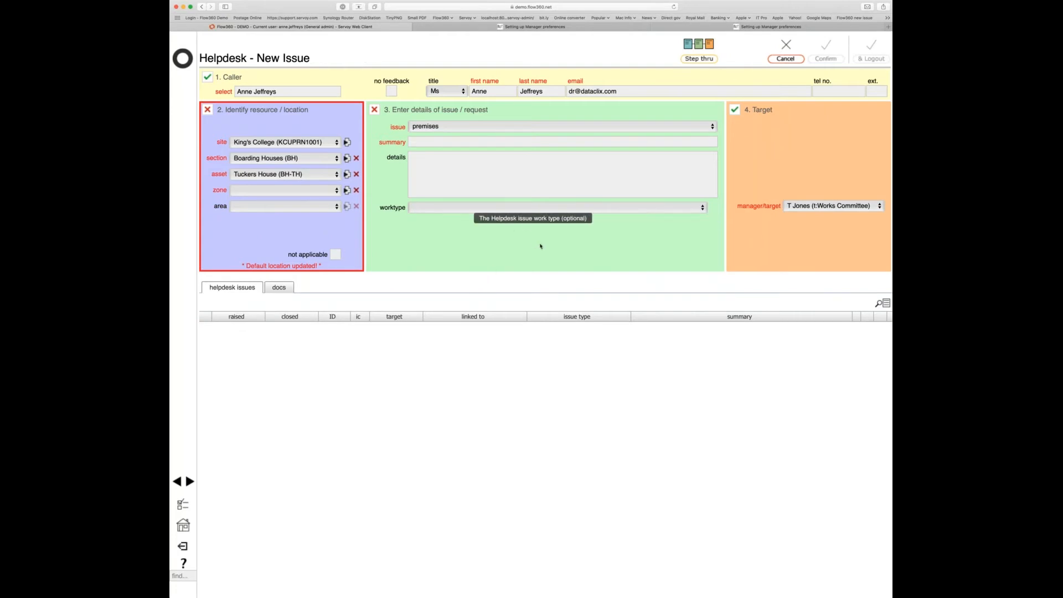
{"action": "left_click_drag", "start_coordinate": [562, 208], "coordinate": [565, 214]}
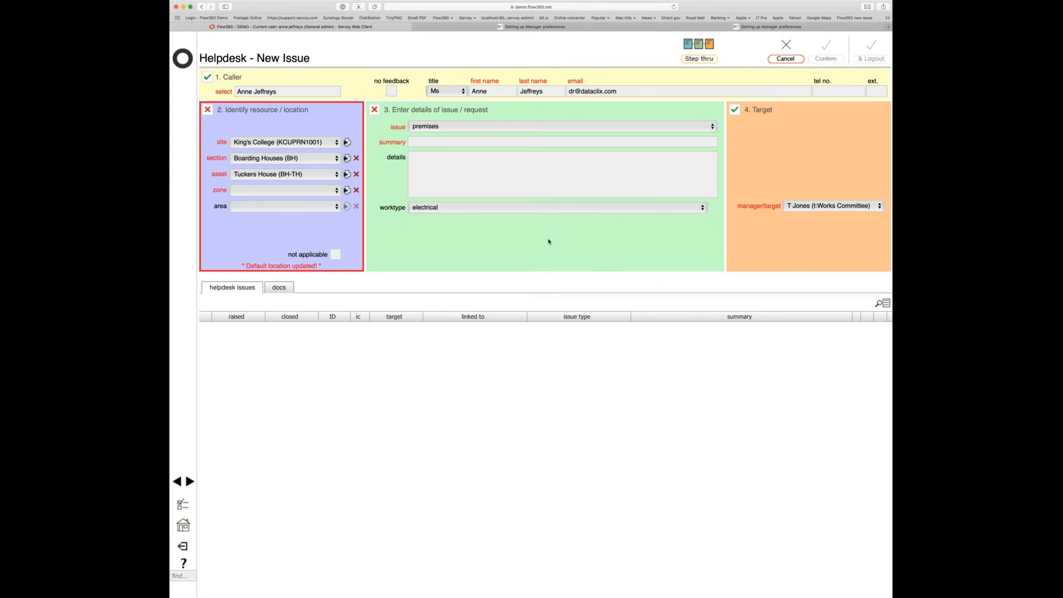
{"action": "key", "text": "l"}
{"action": "key", "text": "j"}
- Log back in to the manager account with its login name and password
{"action": "left_click", "coordinate": [216, 18]}
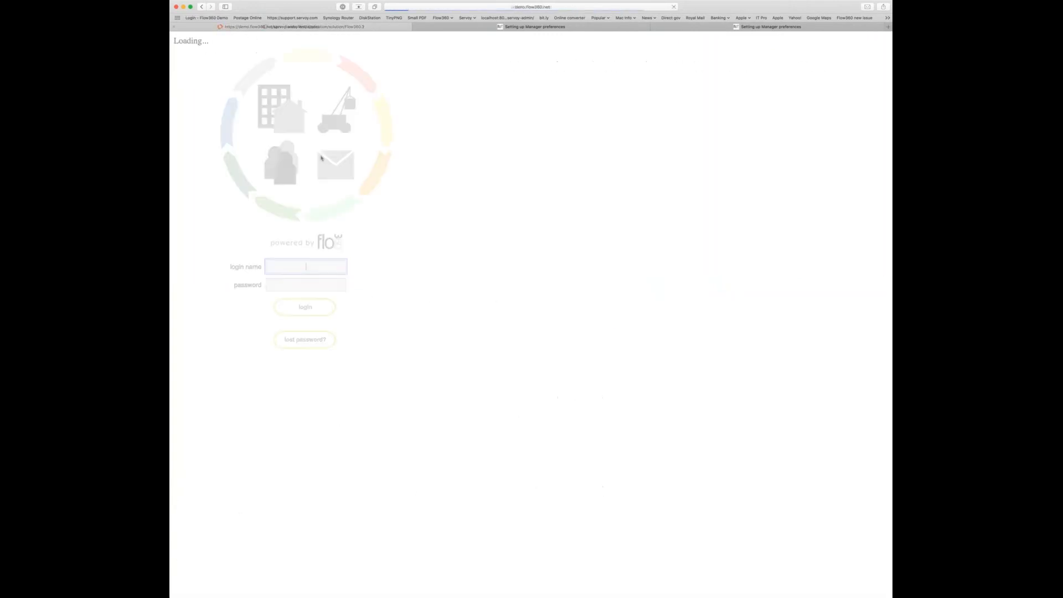
{"action": "type", "text": "tim"}
{"action": "key", "text": "Tab"}
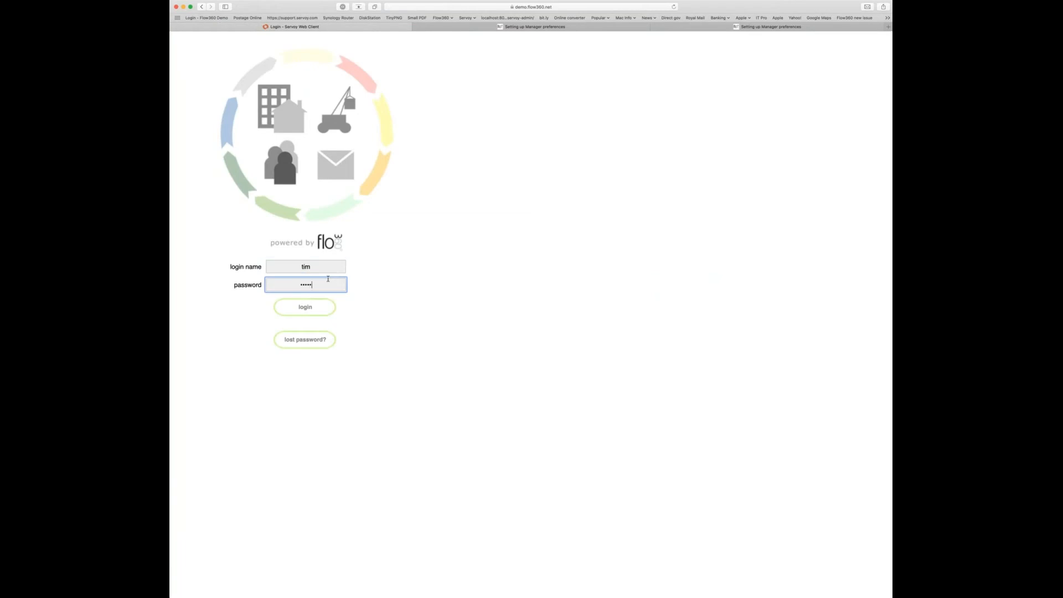
{"action": "key", "text": "Return"}
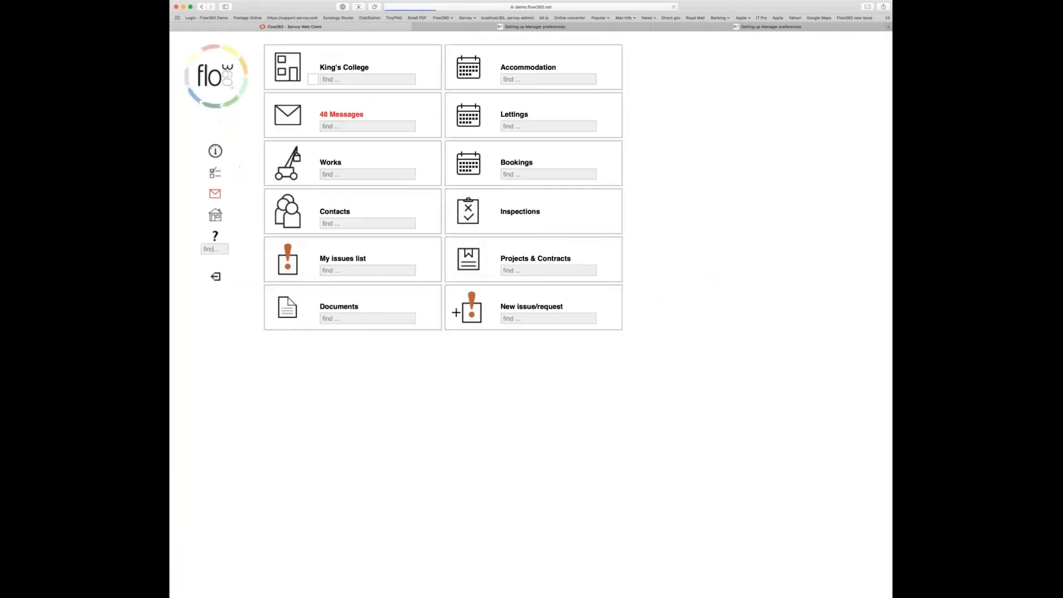
- In the helpdesk preferences, set issue targeting to 'issue and worktype'
{"action": "left_click", "coordinate": [215, 174]}
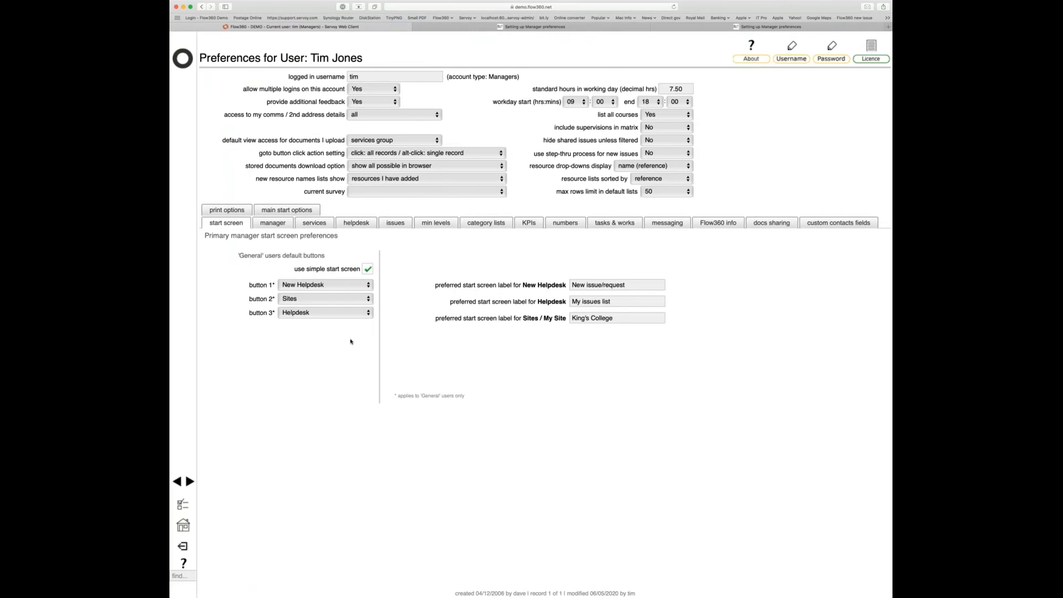
{"action": "left_click", "coordinate": [356, 224]}
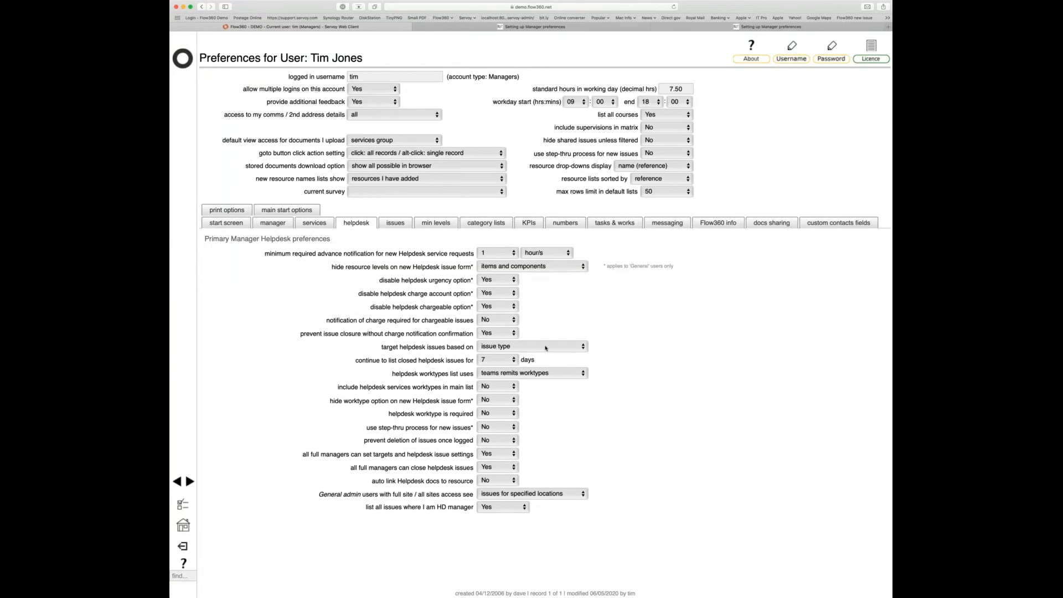
{"action": "mouse_move", "coordinate": [546, 349]}
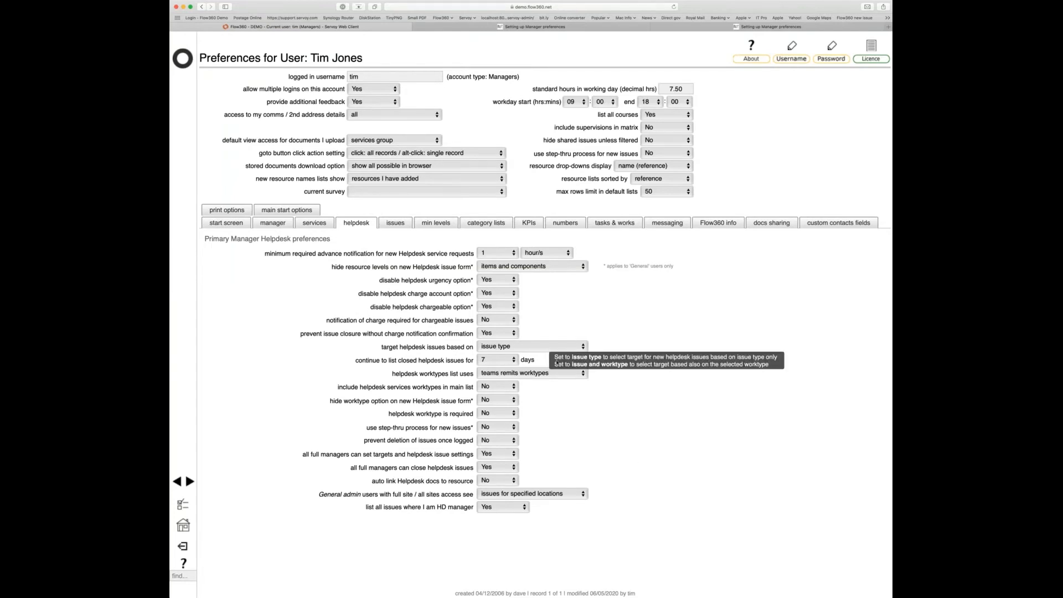
{"action": "key", "text": "Down"}
- Log out of the manager account and log in as the general user with their credentials
{"action": "left_click", "coordinate": [181, 548]}
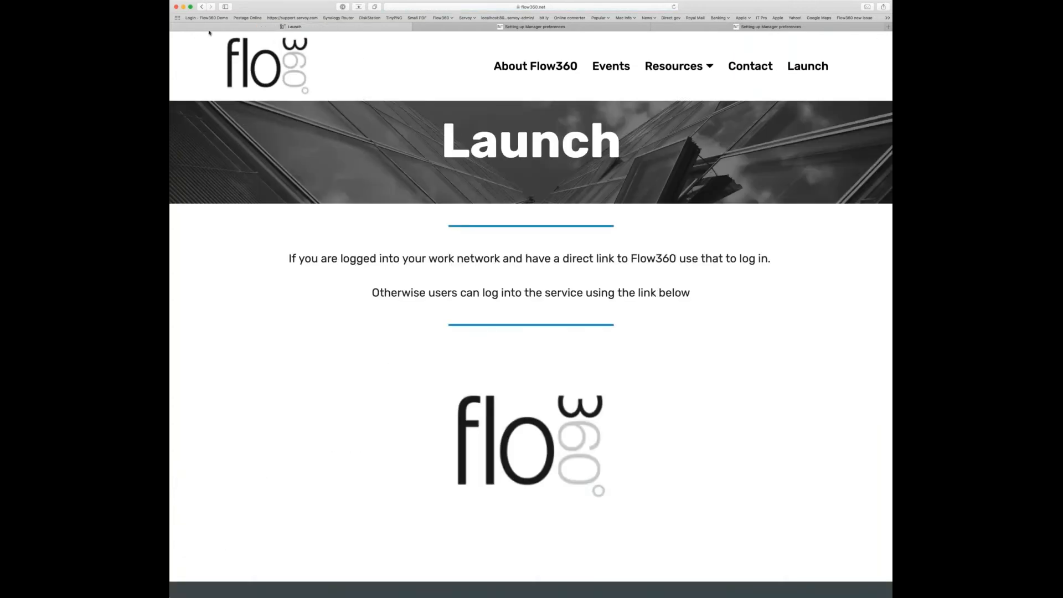
{"action": "left_click", "coordinate": [213, 18]}
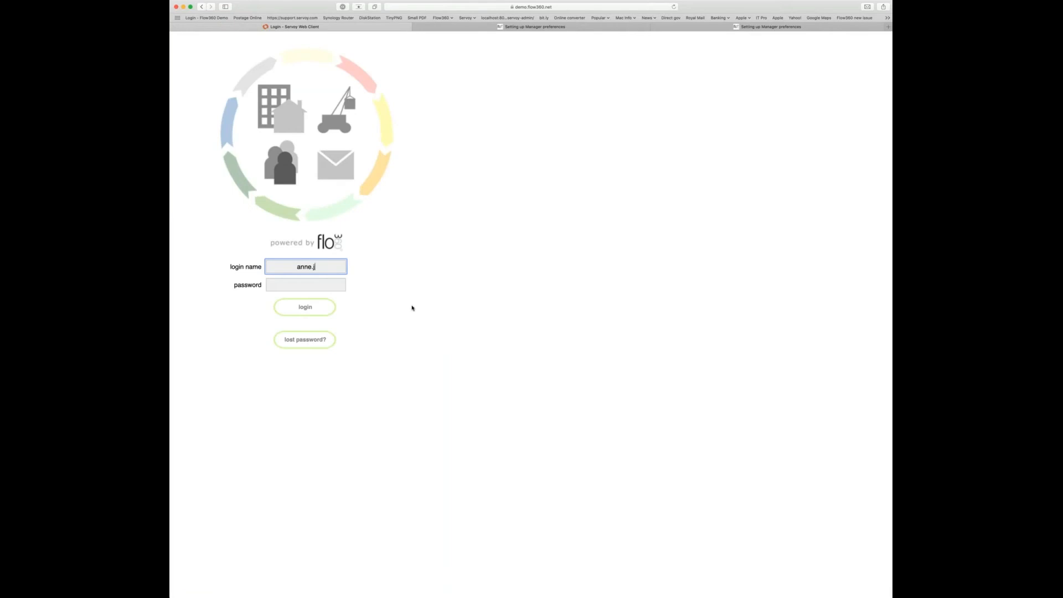
{"action": "key", "text": "Tab"}
{"action": "type", "text": "••••"}
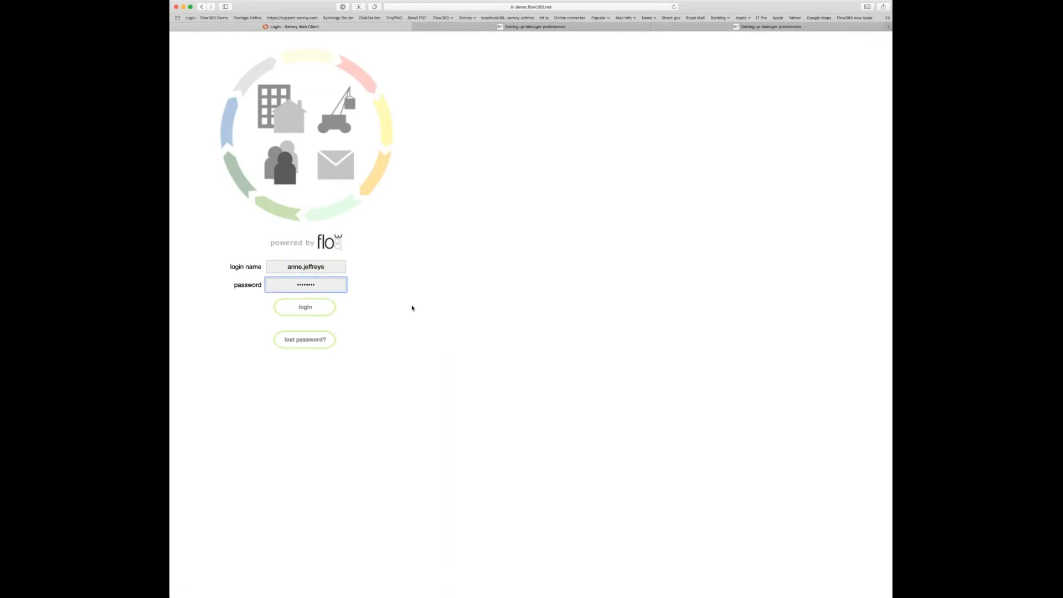
{"action": "key", "text": "Return"}
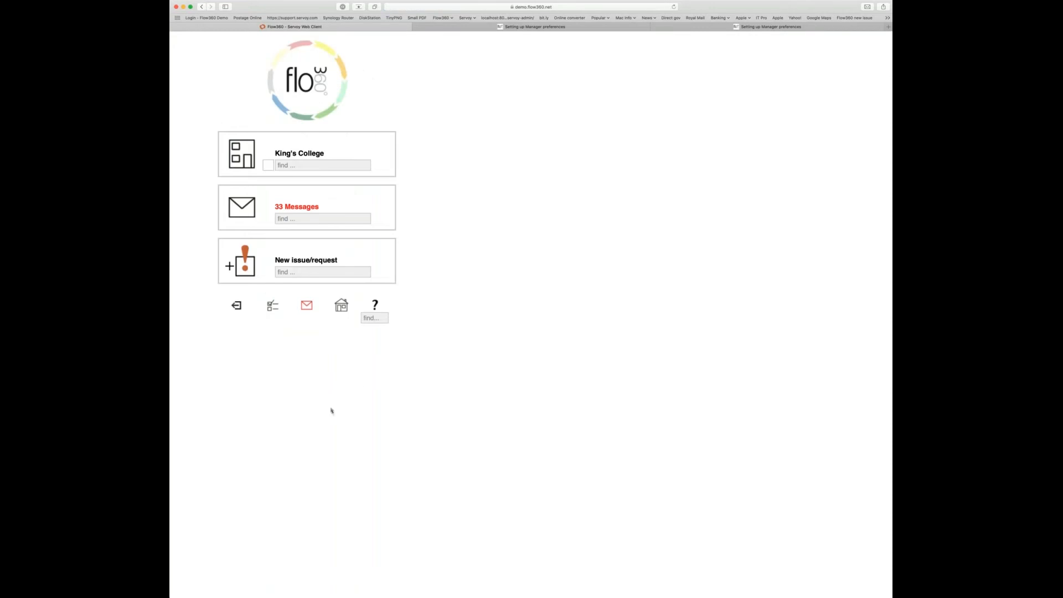
- Start a new issue/request and change its worktype to joinery work
{"action": "left_click", "coordinate": [246, 267]}
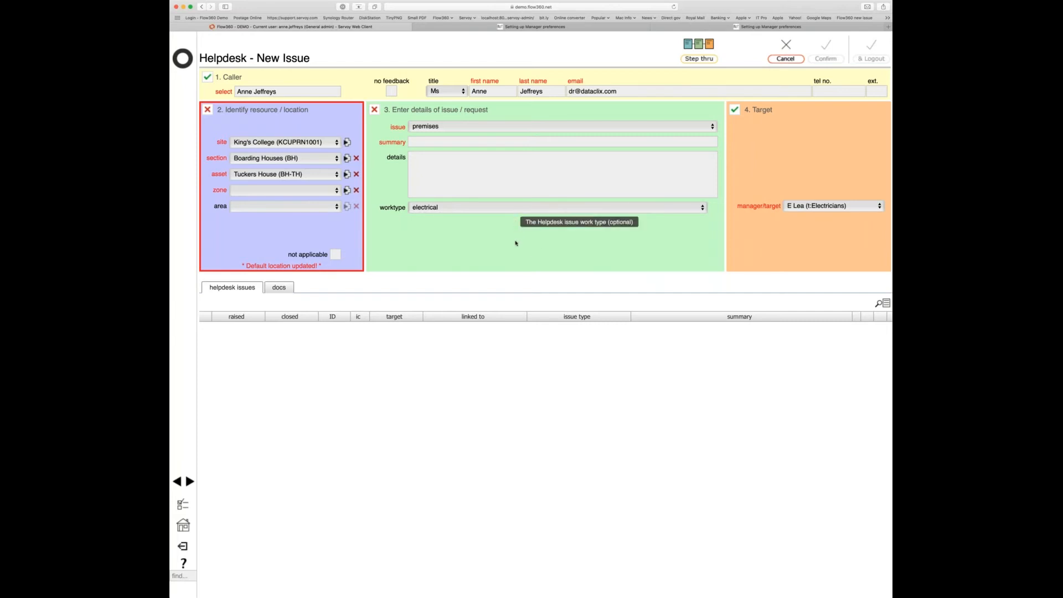
{"action": "key", "text": "j"}
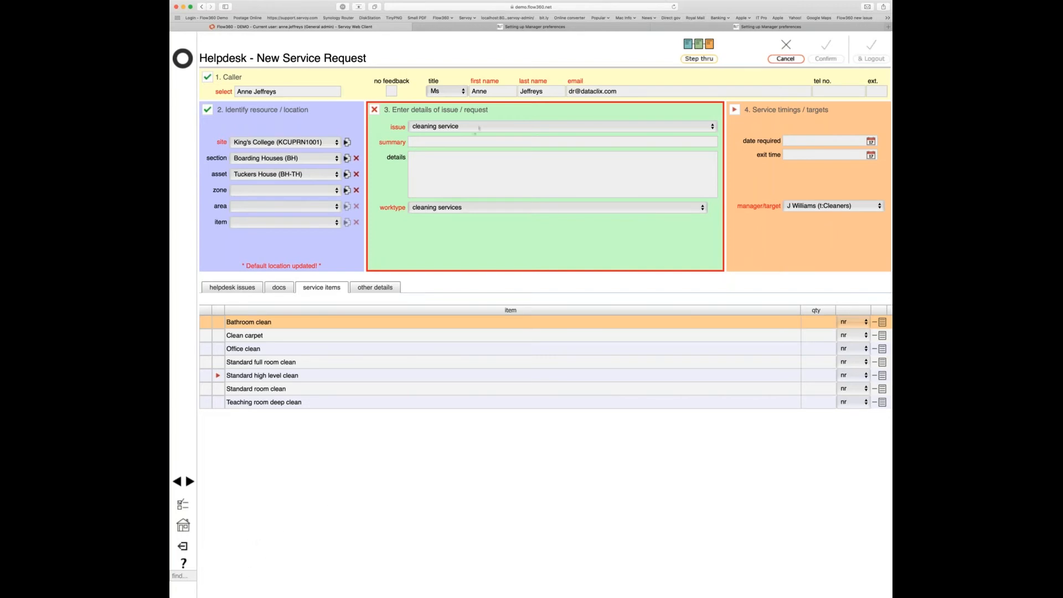
- Set the issue back to premises and log out of the general user account
{"action": "left_click", "coordinate": [503, 151]}
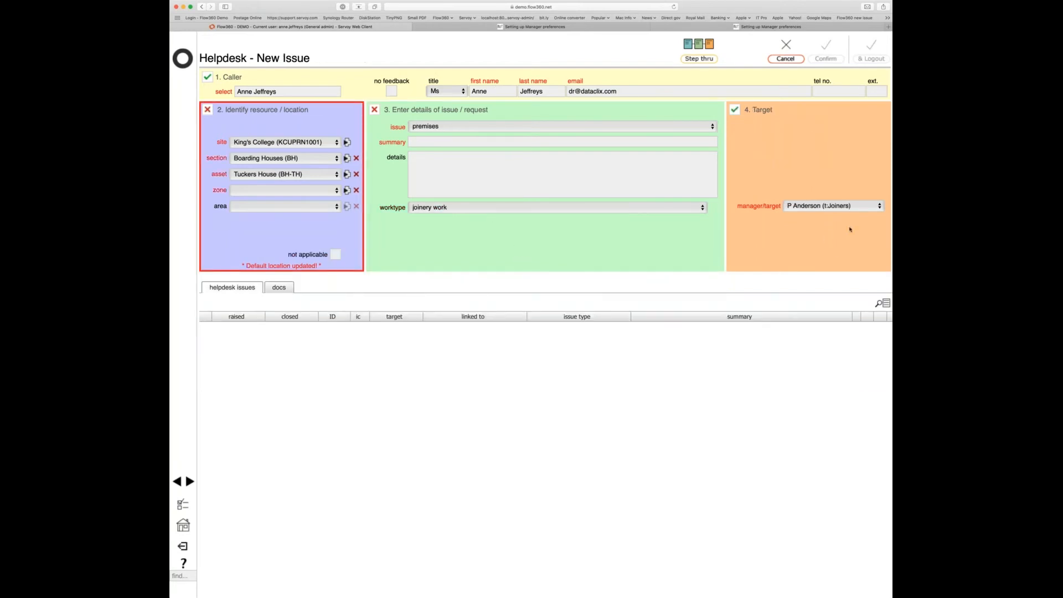
{"action": "left_click", "coordinate": [183, 547]}
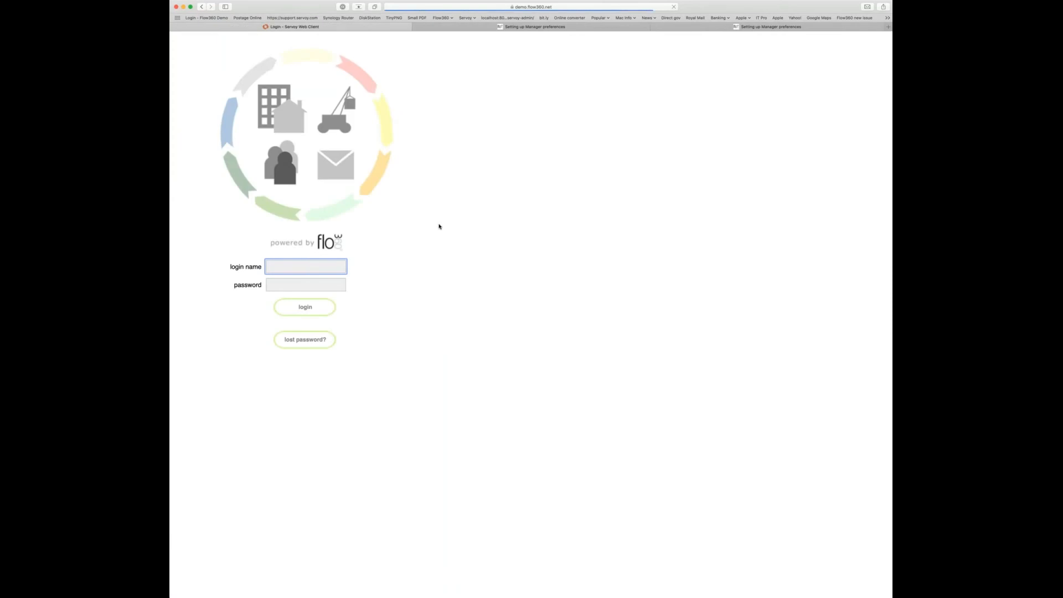
- Log in with the manager's login name and password
{"action": "type", "text": "tim"}
{"action": "key", "text": "Tab"}
{"action": "type", "text": "•••••••"}
{"action": "key", "text": "Return"}
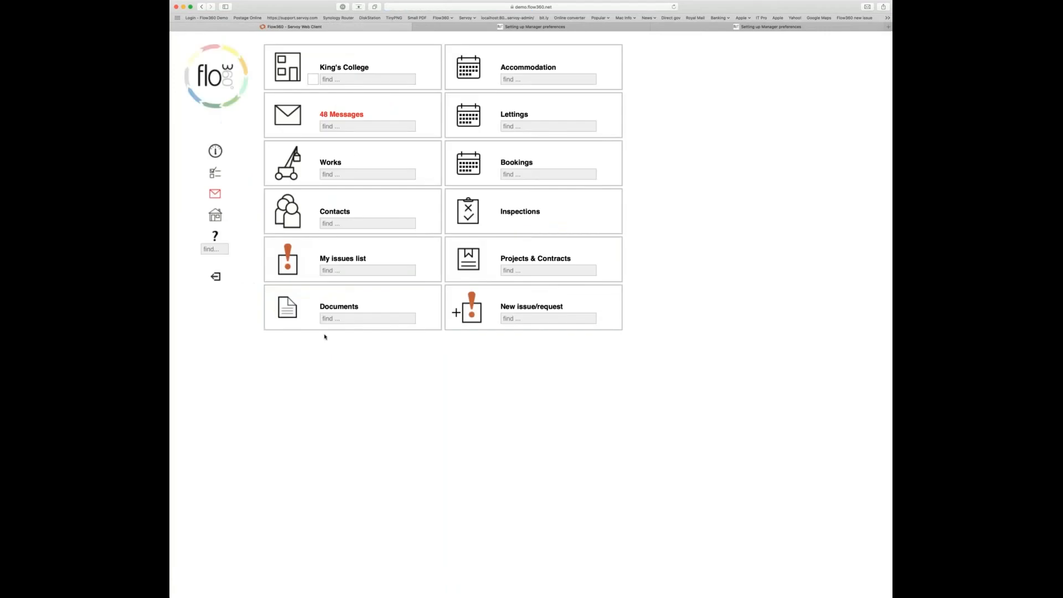
- Go to the manager home and list the employees' teams
{"action": "left_click", "coordinate": [215, 216]}
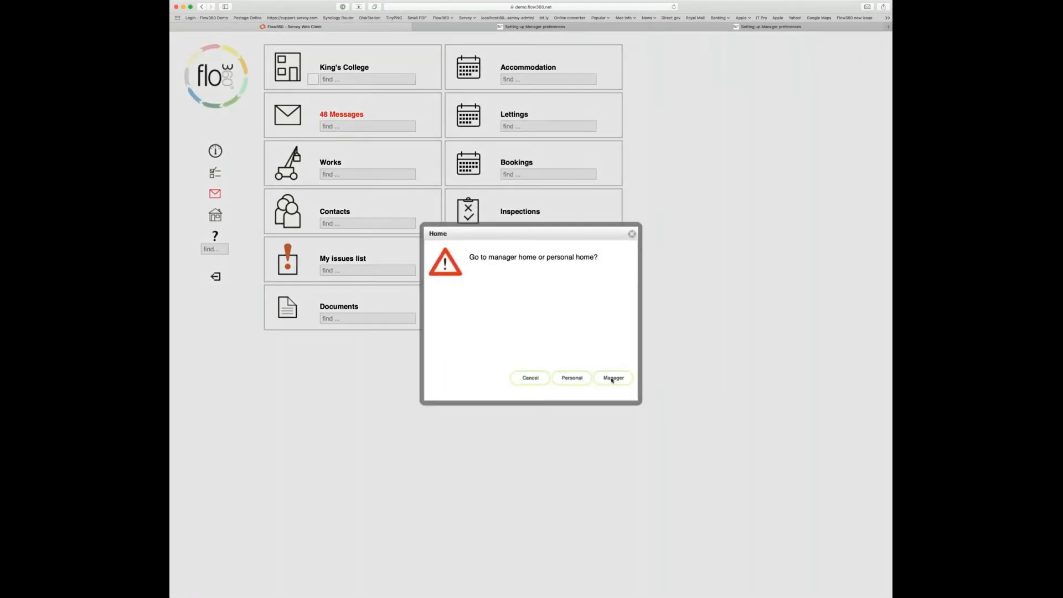
{"action": "left_click", "coordinate": [613, 378]}
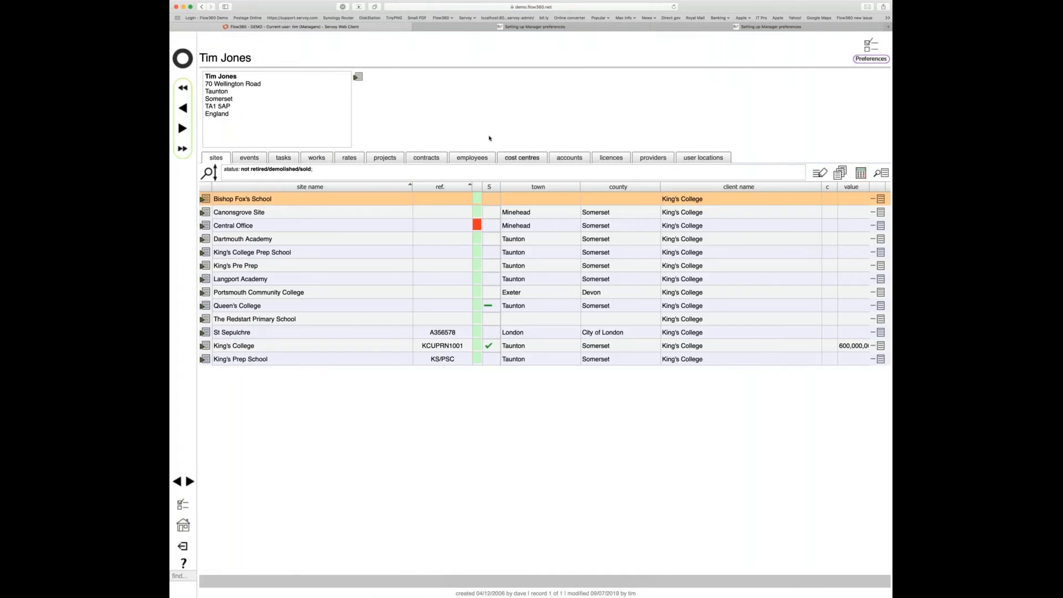
{"action": "left_click", "coordinate": [472, 160]}
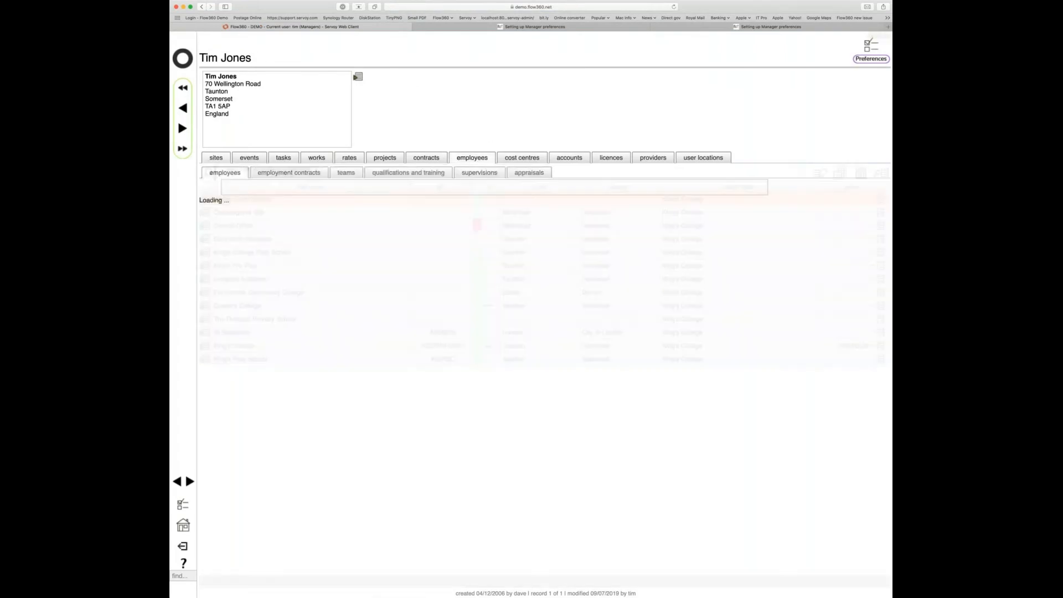
{"action": "left_click", "coordinate": [346, 173]}
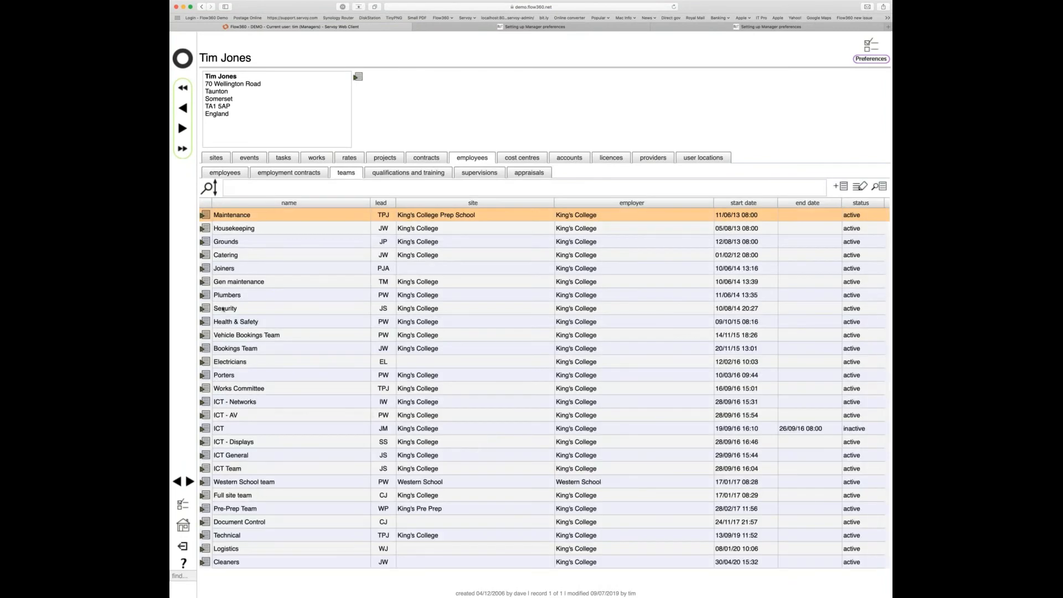
- Open the Joiners team record to see its single member and leader
{"action": "left_click", "coordinate": [205, 268]}
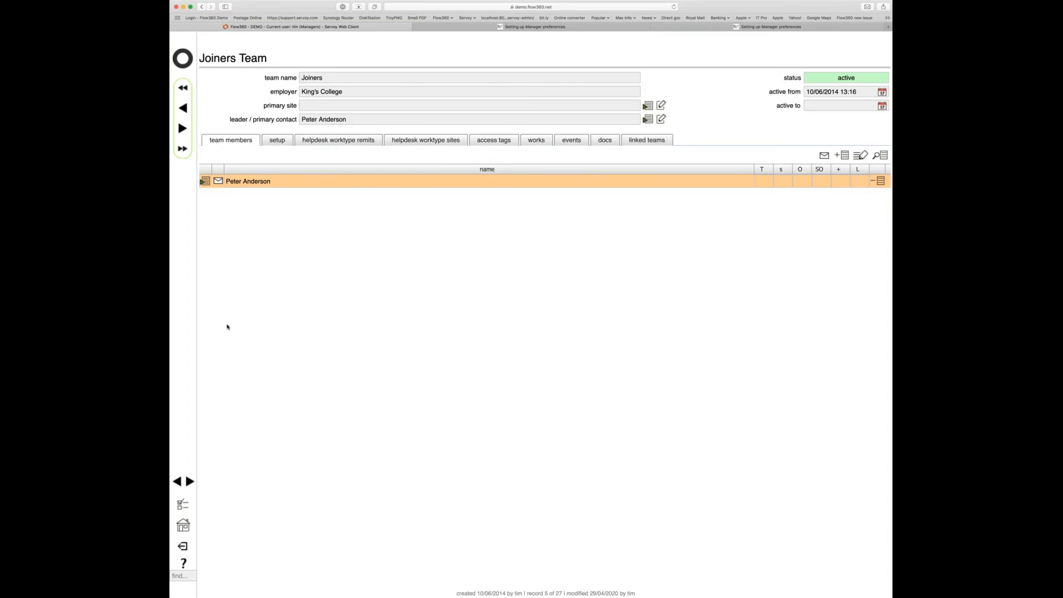
- Check the Joiners team's helpdesk worktype remits, starting then cancelling a new remit
{"action": "left_click", "coordinate": [340, 141]}
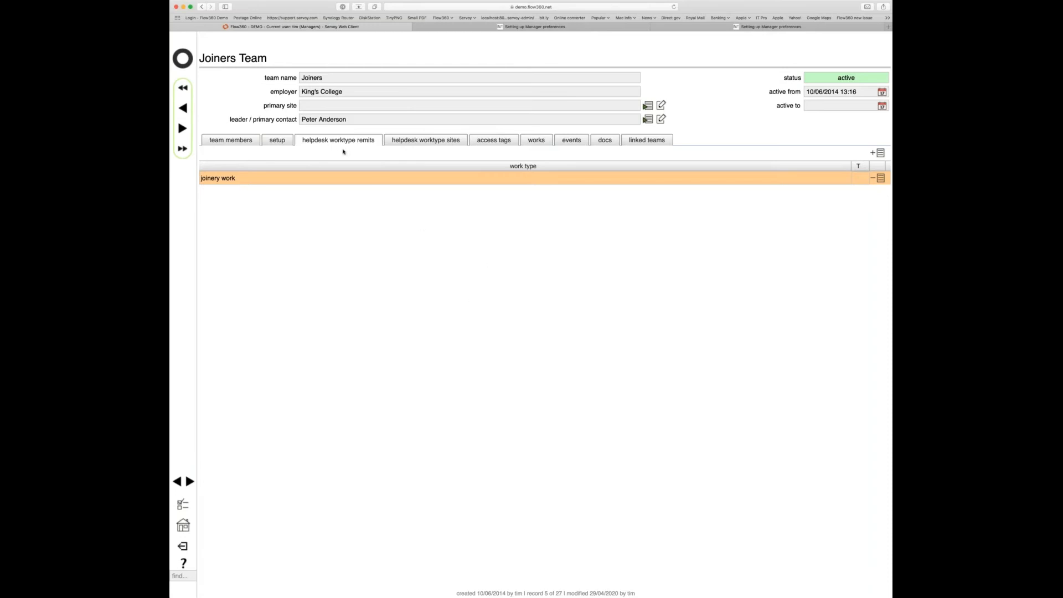
{"action": "left_click", "coordinate": [880, 152]}
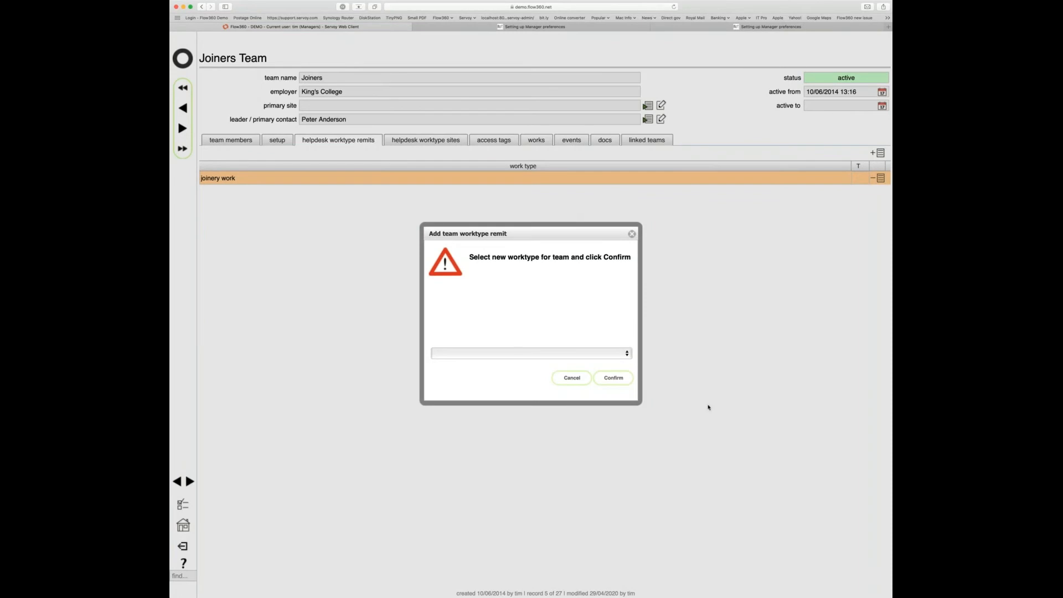
{"action": "left_click", "coordinate": [572, 377]}
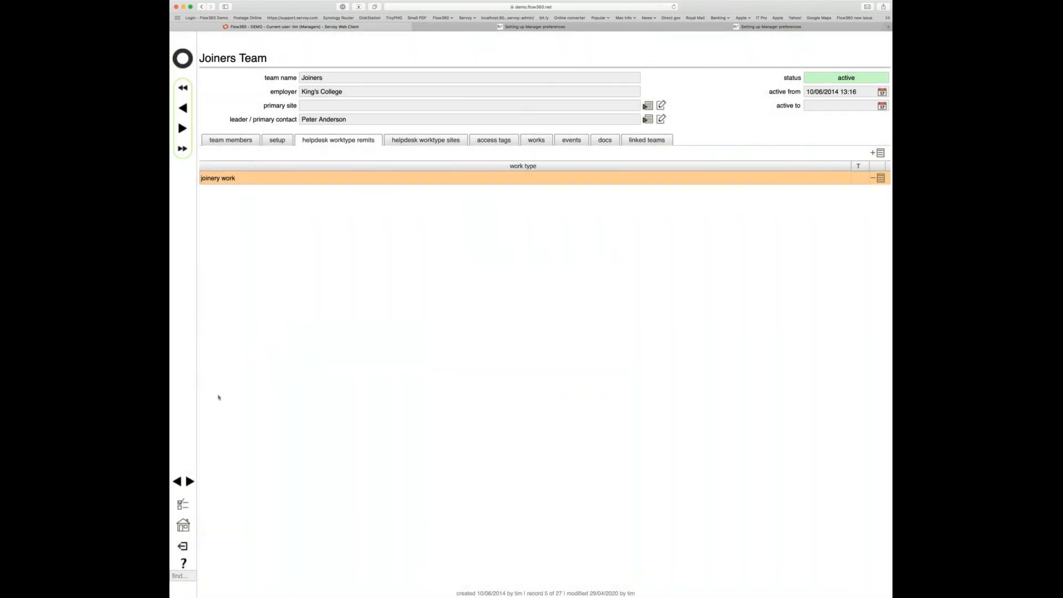
- Return to the manager home and list the employees' teams again
{"action": "left_click", "coordinate": [181, 530]}
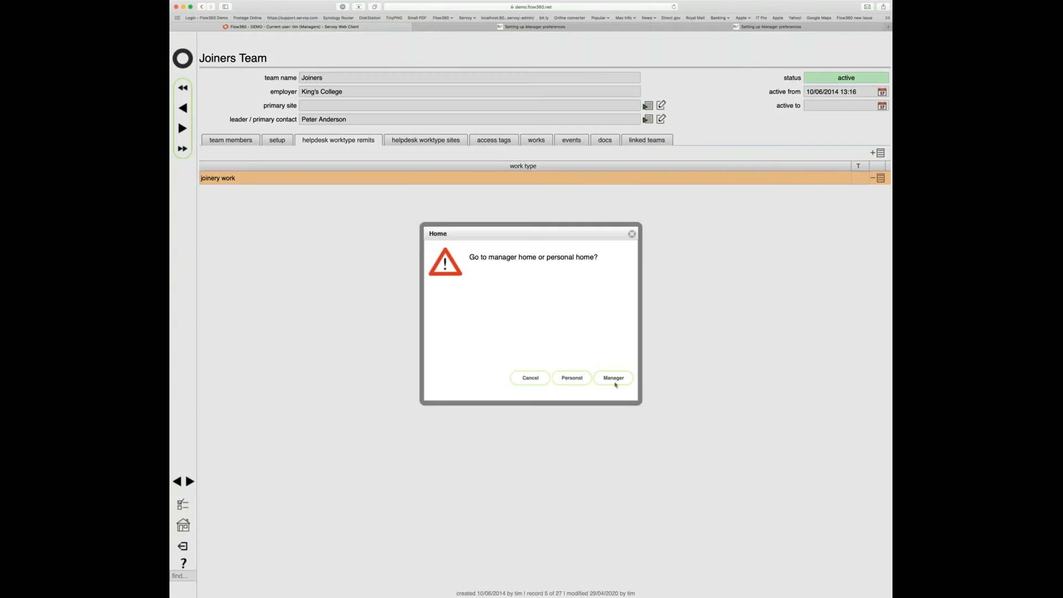
{"action": "left_click", "coordinate": [614, 378]}
{"action": "left_click", "coordinate": [346, 173]}
- Review the worktype remits of the Maintenance, Housekeeping, Grounds and Catering teams
{"action": "left_click", "coordinate": [205, 216]}
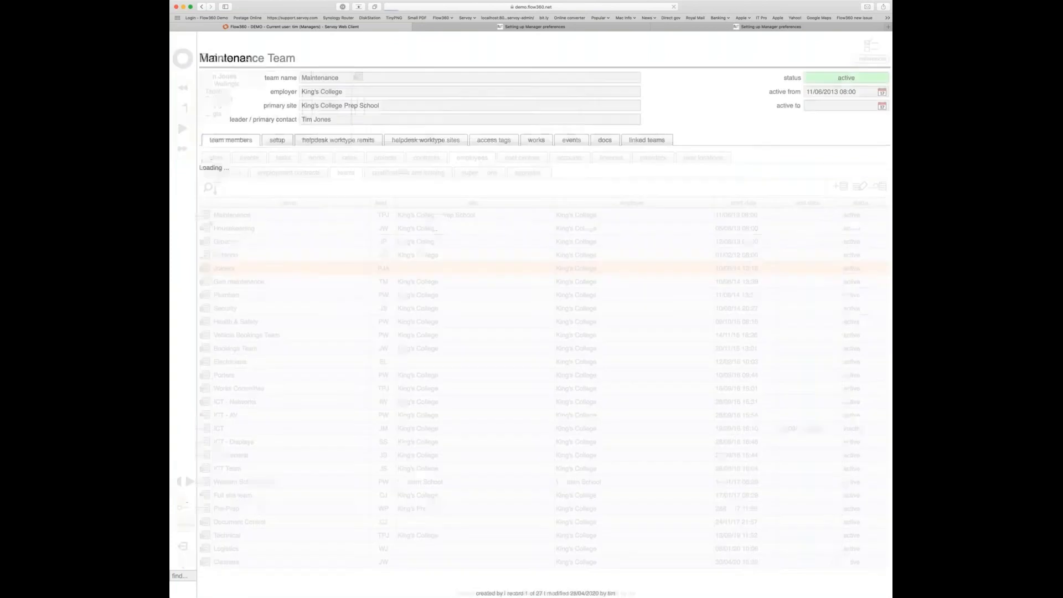
{"action": "left_click", "coordinate": [338, 140]}
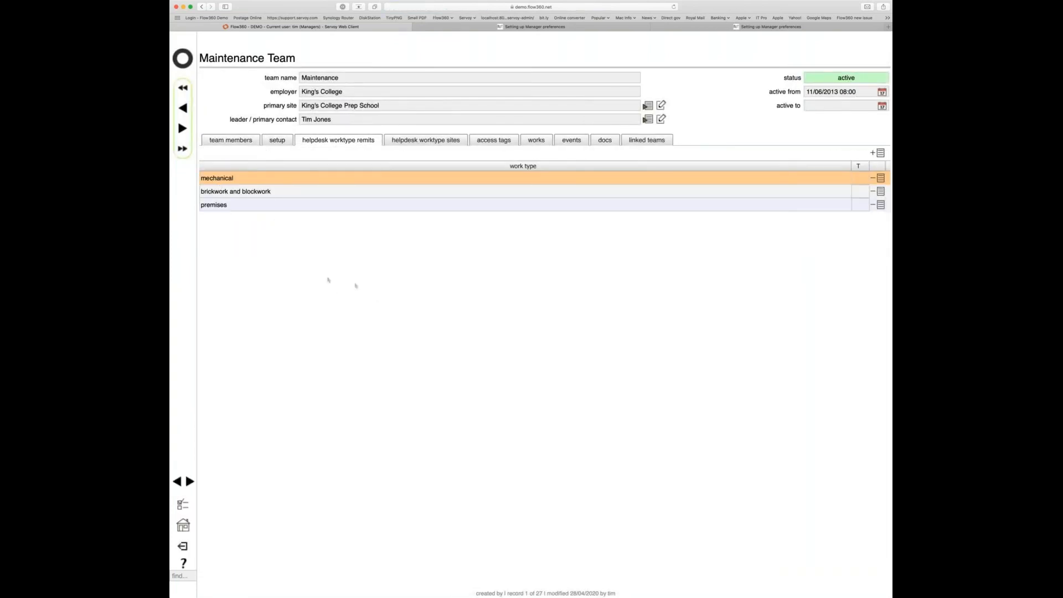
{"action": "left_click", "coordinate": [183, 128]}
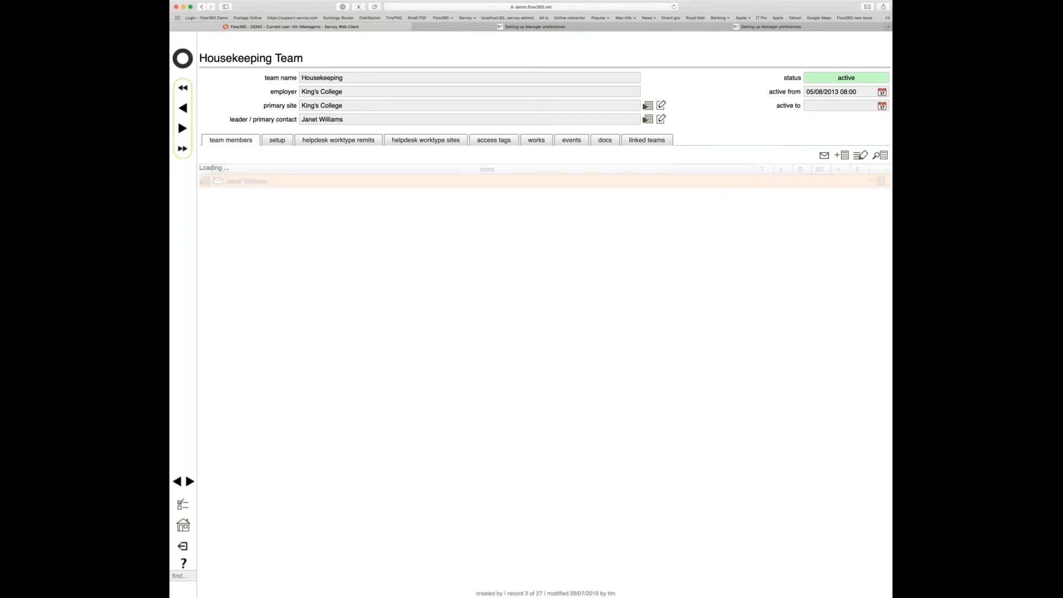
{"action": "left_click", "coordinate": [339, 140]}
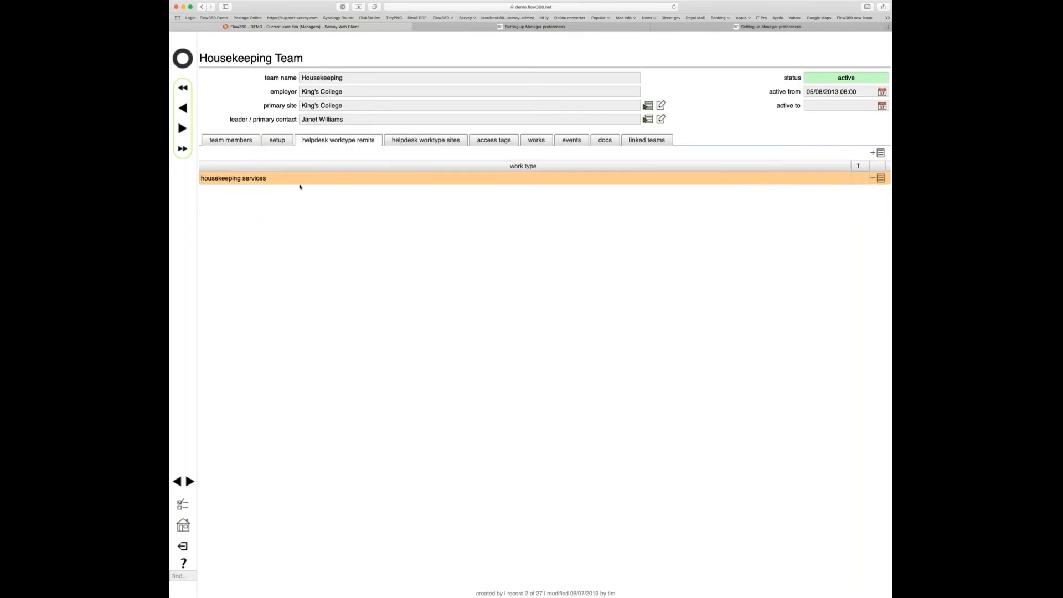
{"action": "left_click", "coordinate": [184, 128]}
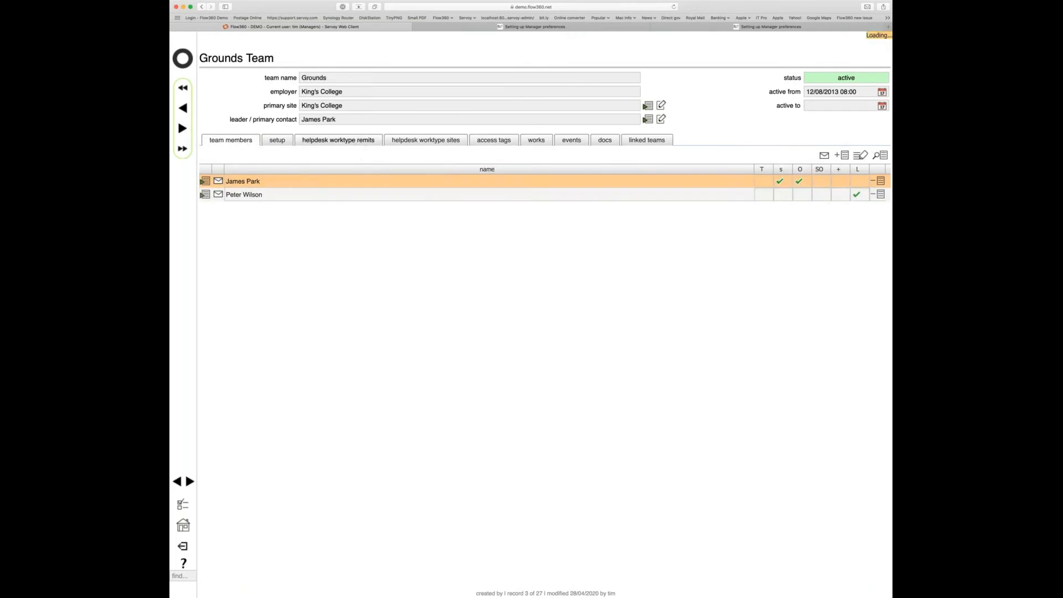
{"action": "left_click", "coordinate": [355, 141]}
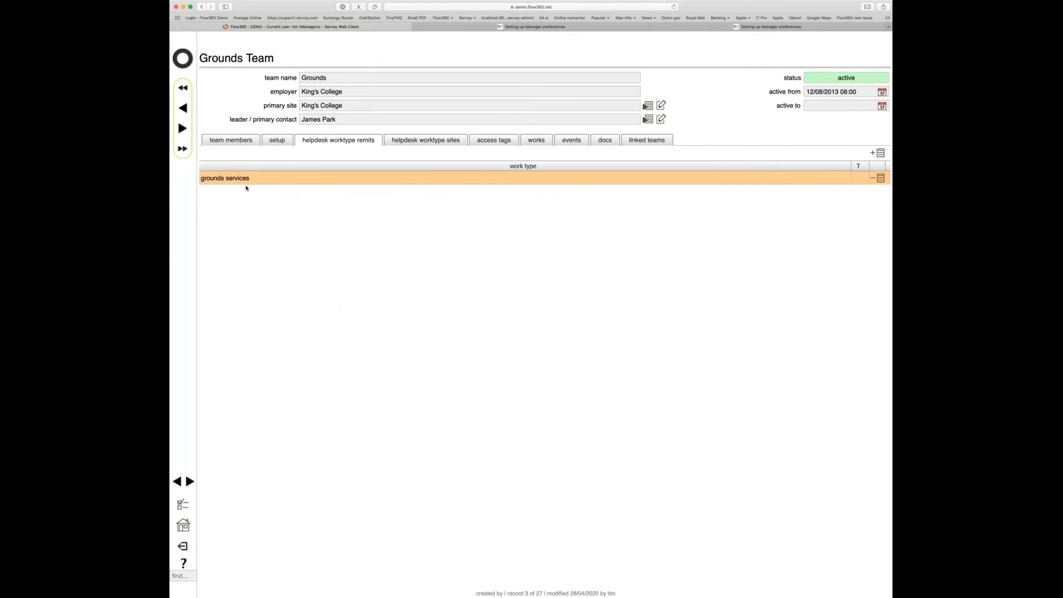
{"action": "left_click", "coordinate": [183, 128]}
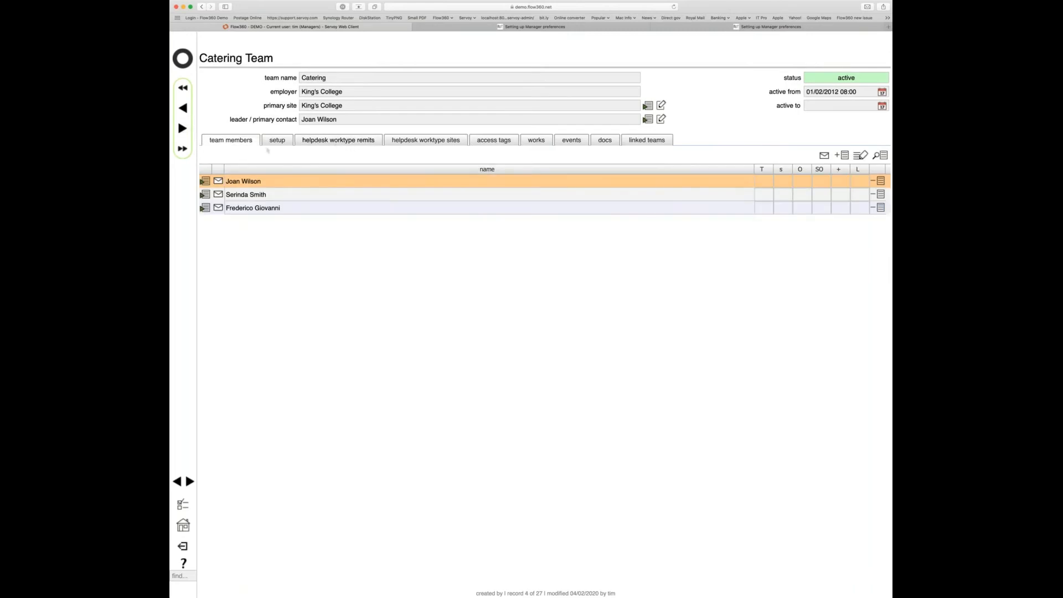
{"action": "left_click", "coordinate": [340, 141]}
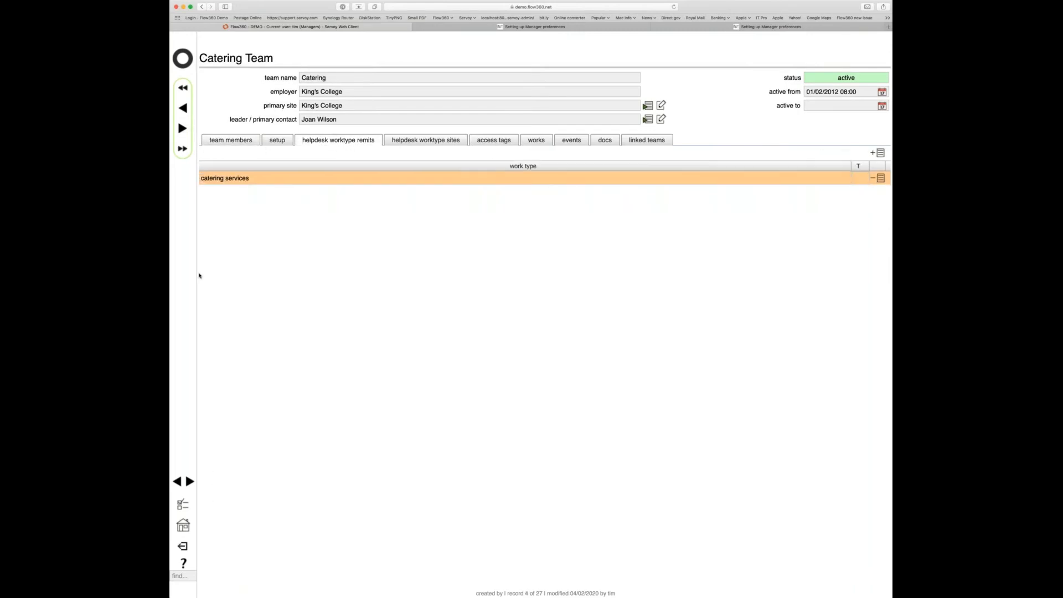
- Skip past Gen maintenance and Security to check the Health & Safety Team's remits
{"action": "left_click", "coordinate": [183, 128]}
{"action": "left_click", "coordinate": [183, 129]}
{"action": "left_click", "coordinate": [183, 129]}
{"action": "left_click", "coordinate": [183, 131]}
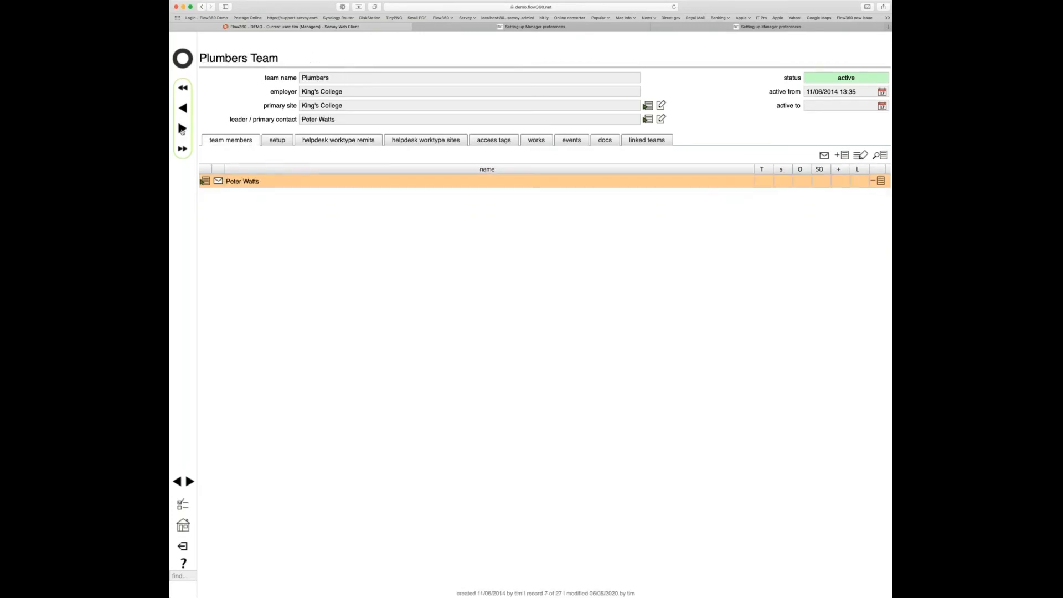
{"action": "left_click", "coordinate": [183, 131]}
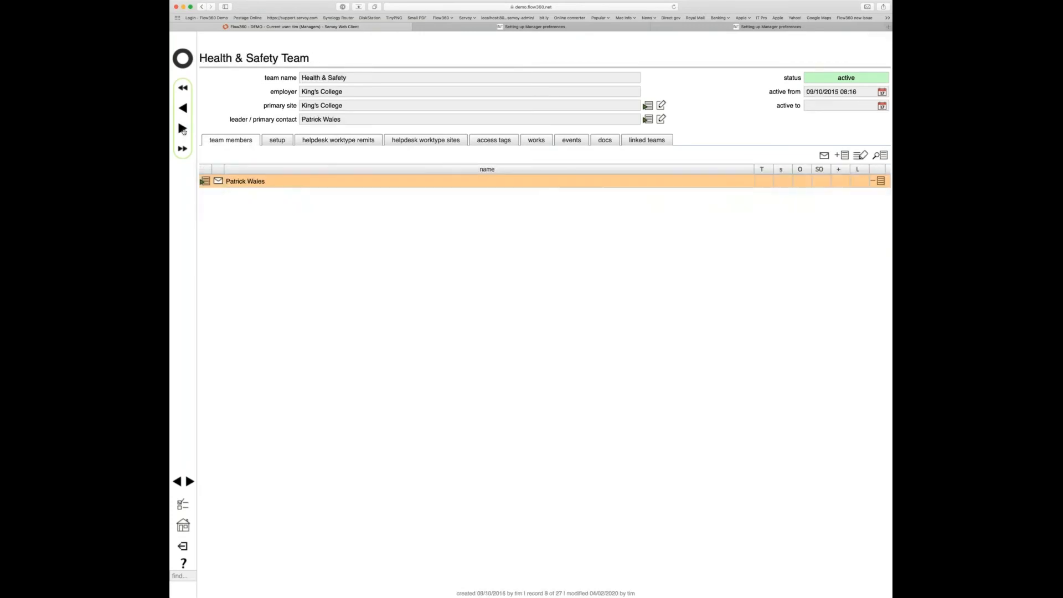
{"action": "left_click", "coordinate": [331, 141]}
- Advance past Vehicle Bookings, Electricians and Works Committee to check ICT - Networks remits
{"action": "left_click", "coordinate": [184, 131]}
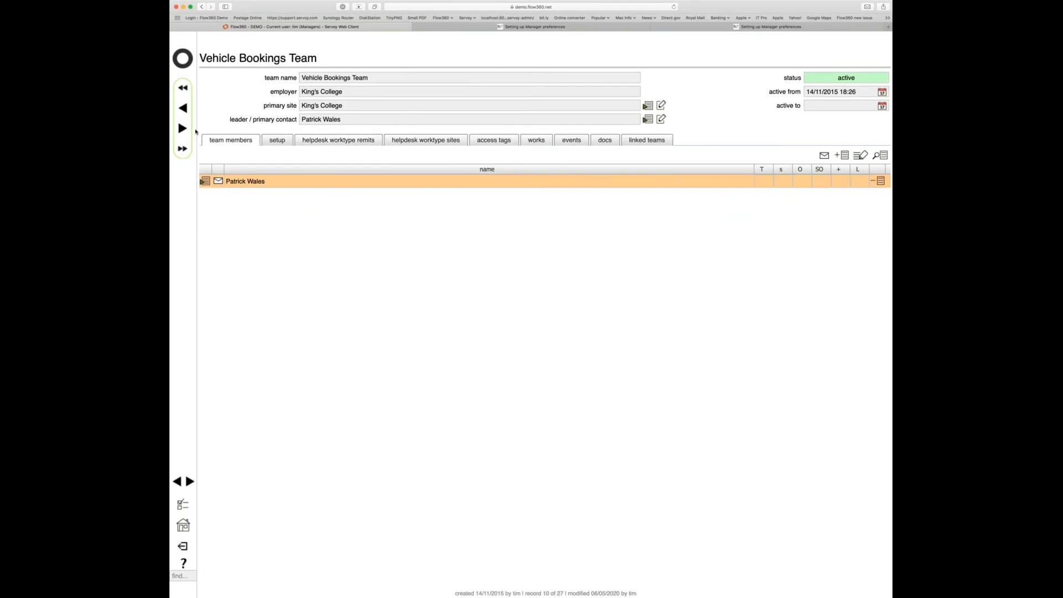
{"action": "left_click", "coordinate": [184, 131]}
{"action": "left_click", "coordinate": [182, 130]}
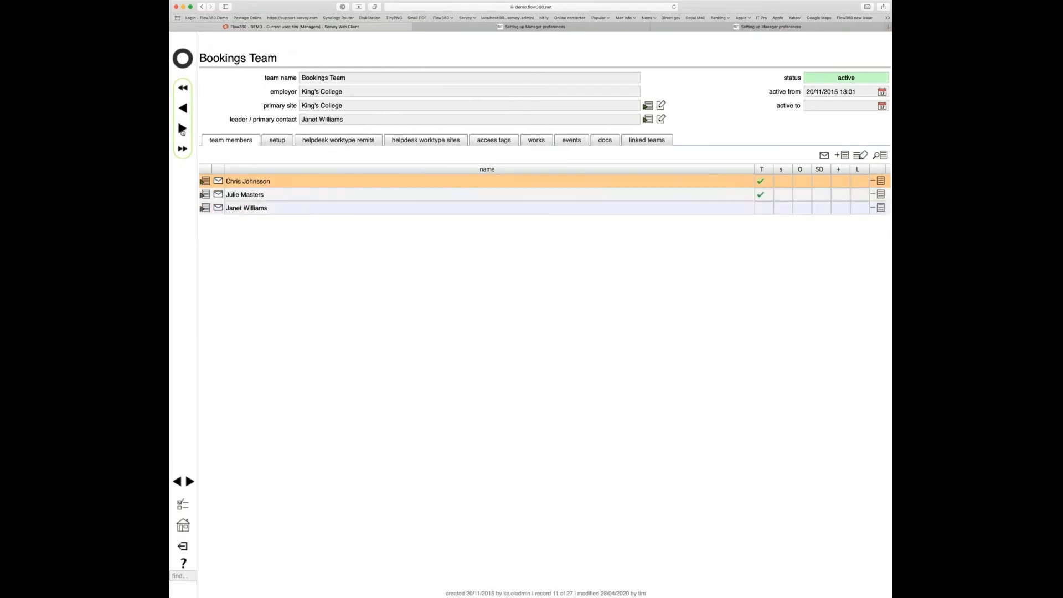
{"action": "left_click", "coordinate": [183, 129]}
{"action": "left_click", "coordinate": [183, 130]}
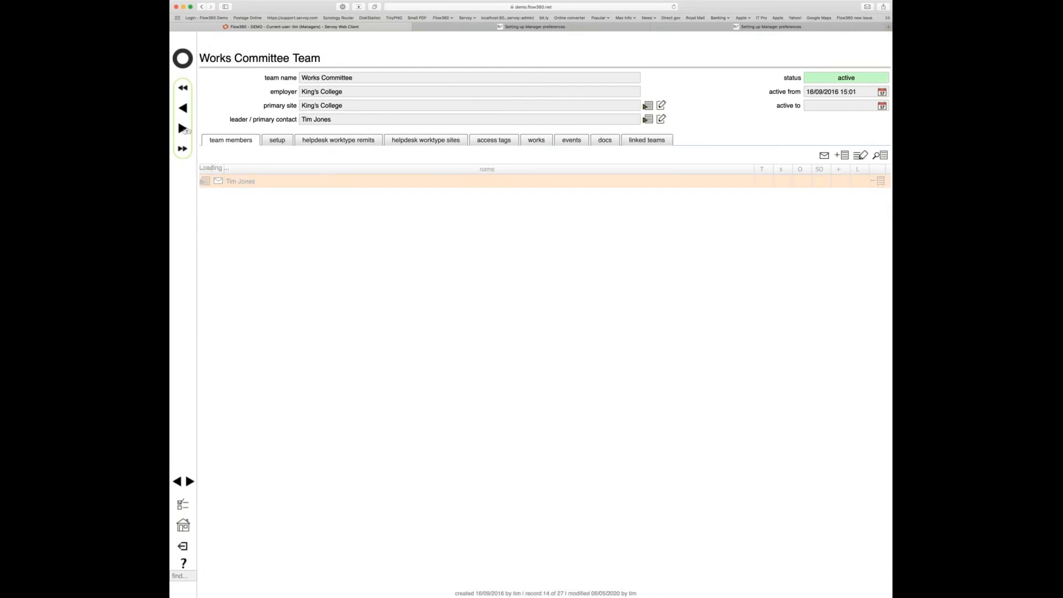
{"action": "left_click", "coordinate": [183, 130]}
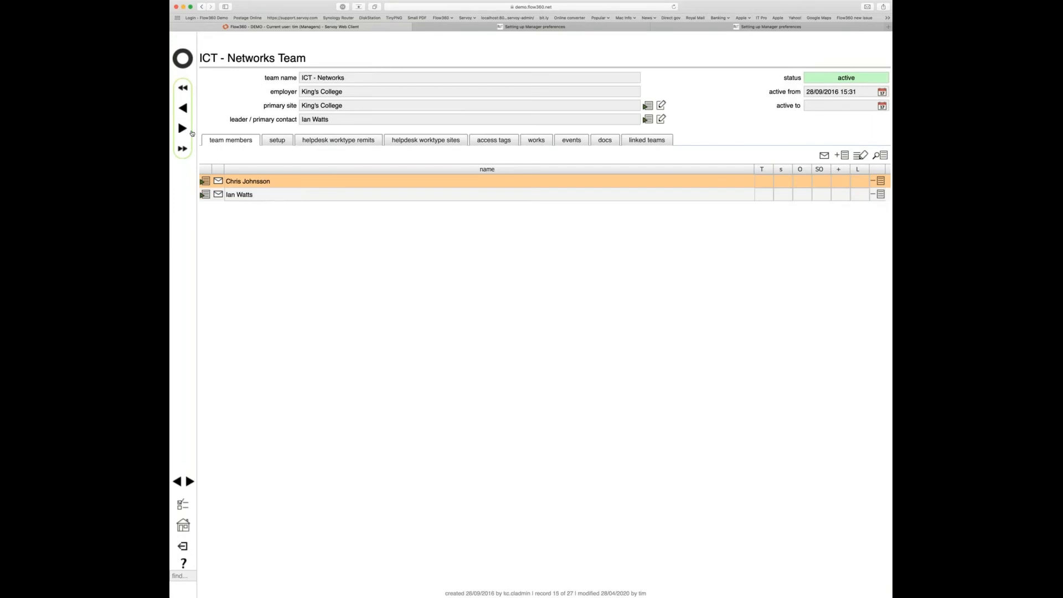
{"action": "left_click", "coordinate": [352, 142]}
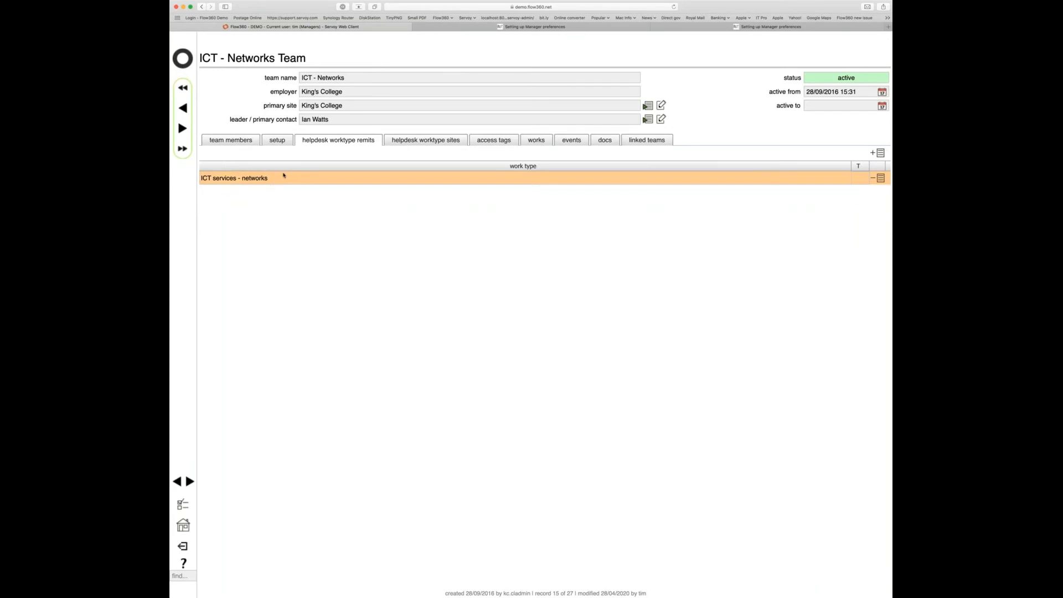
- Step through ICT - AV and ICT to the ICT General Team's empty remits list
{"action": "left_click", "coordinate": [187, 134]}
{"action": "left_click", "coordinate": [183, 129]}
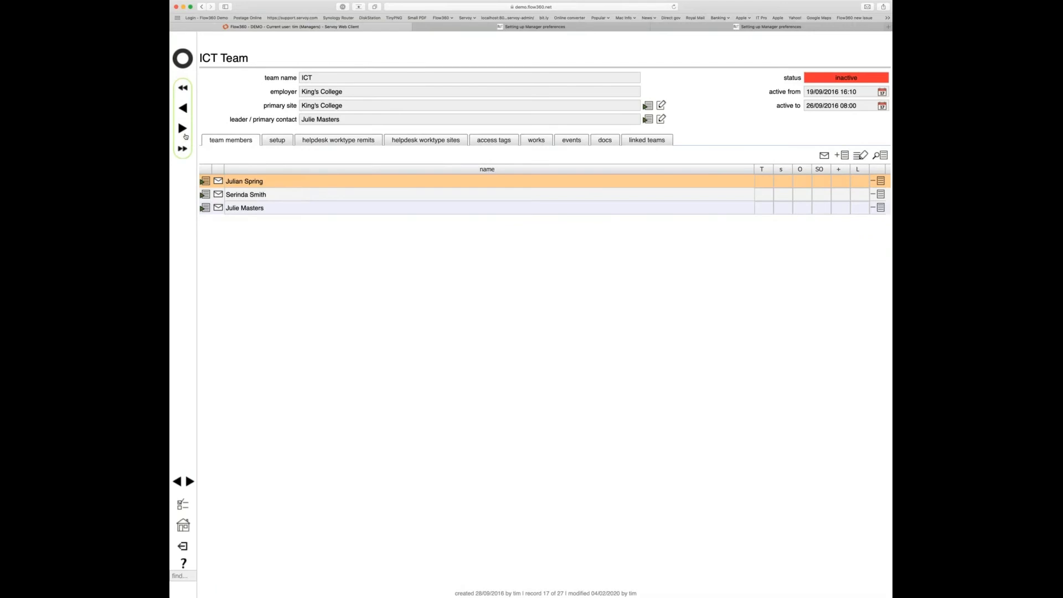
{"action": "left_click", "coordinate": [184, 133]}
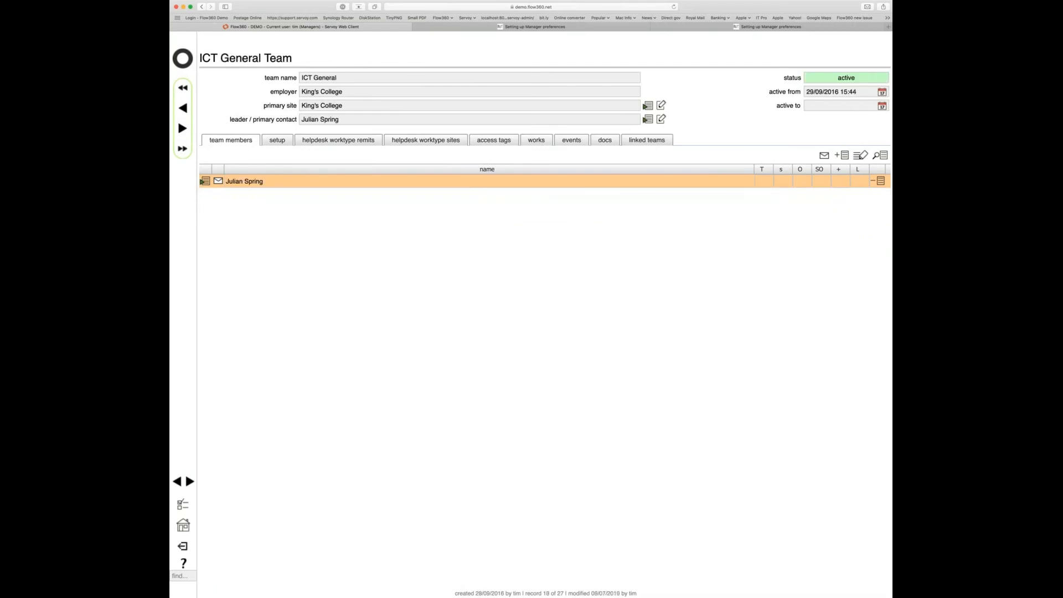
{"action": "left_click", "coordinate": [338, 141]}
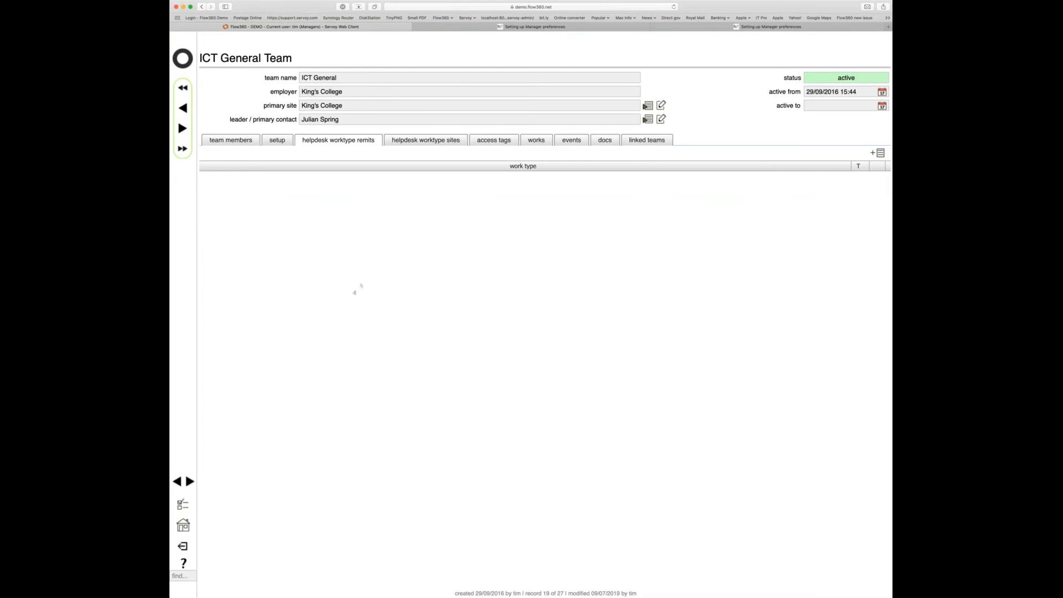
- Show the ICT General Team's members, a single member who is also leader
{"action": "left_click", "coordinate": [232, 142]}
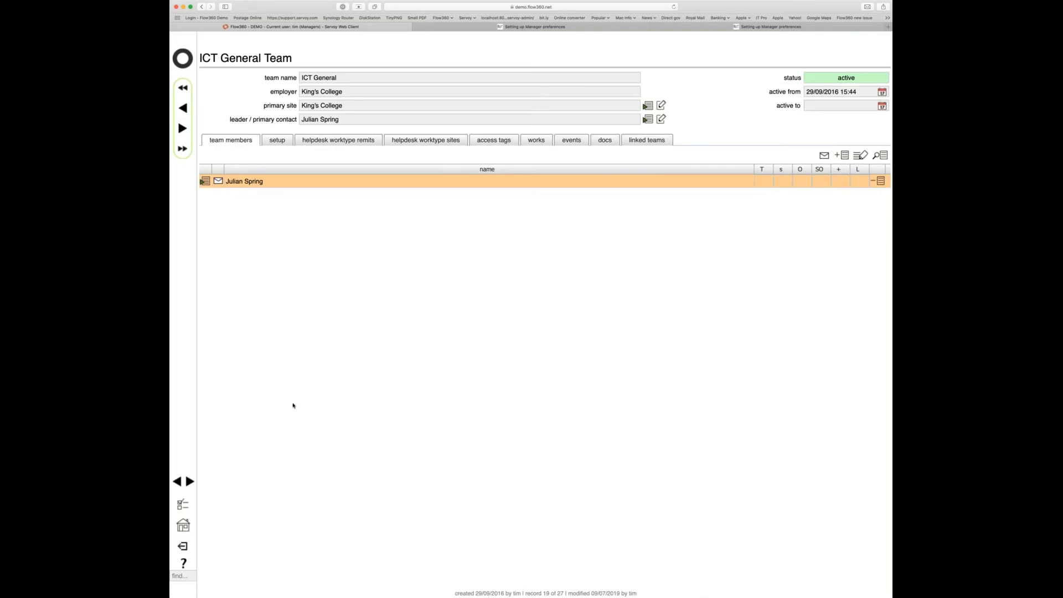
- Return home and open the current user's helpdesk preferences
{"action": "left_click", "coordinate": [183, 58]}
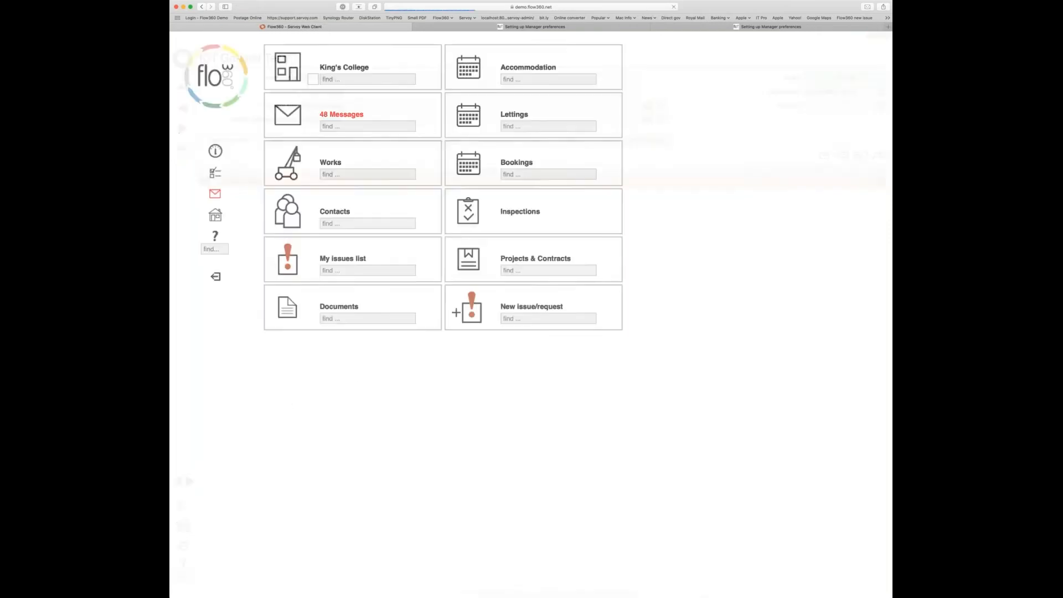
{"action": "left_click", "coordinate": [215, 173]}
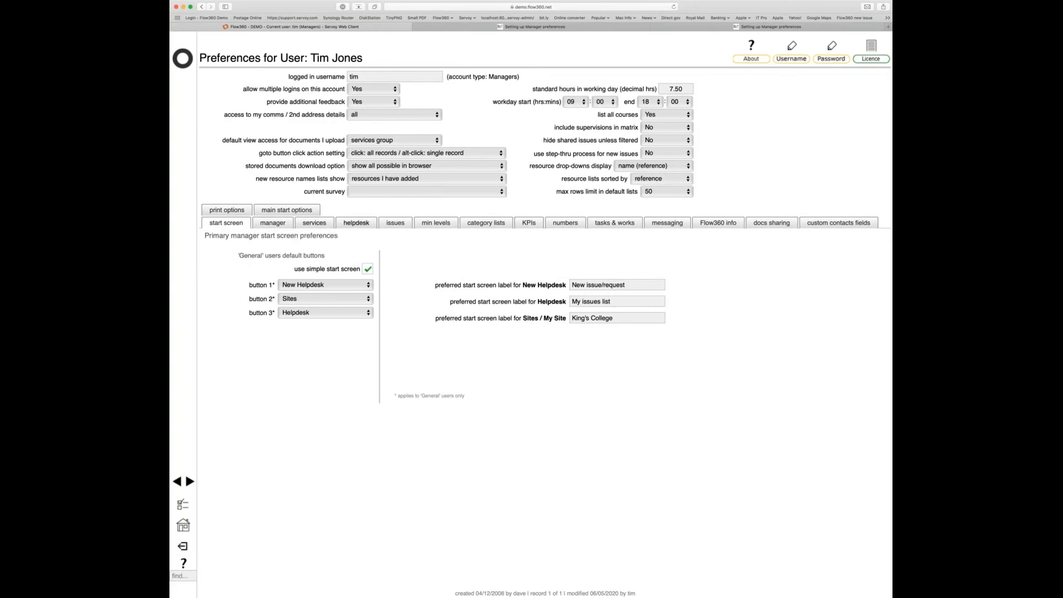
{"action": "left_click", "coordinate": [359, 223]}
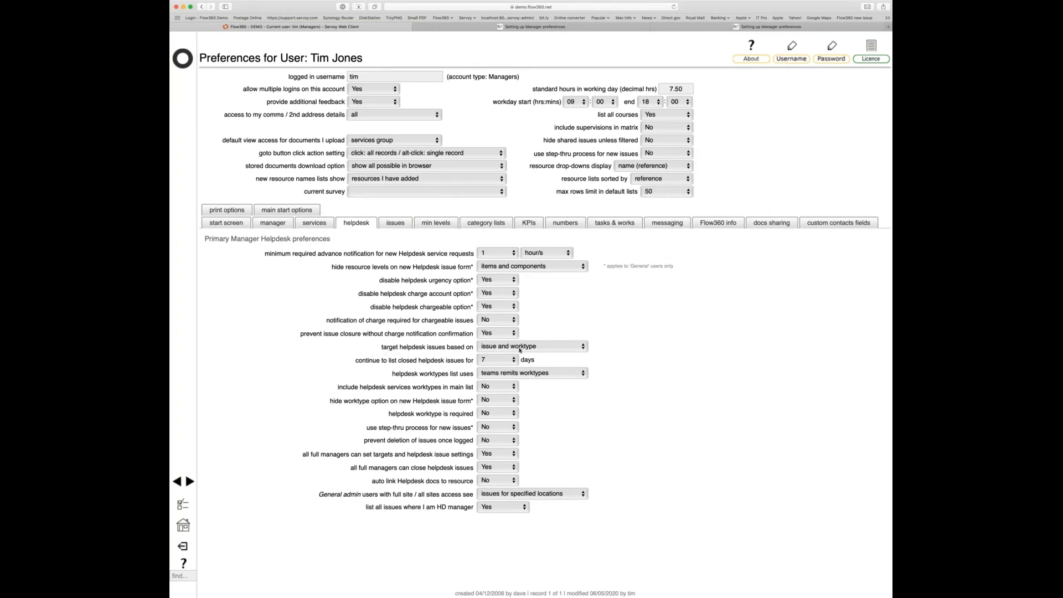
{"action": "mouse_move", "coordinate": [568, 349]}
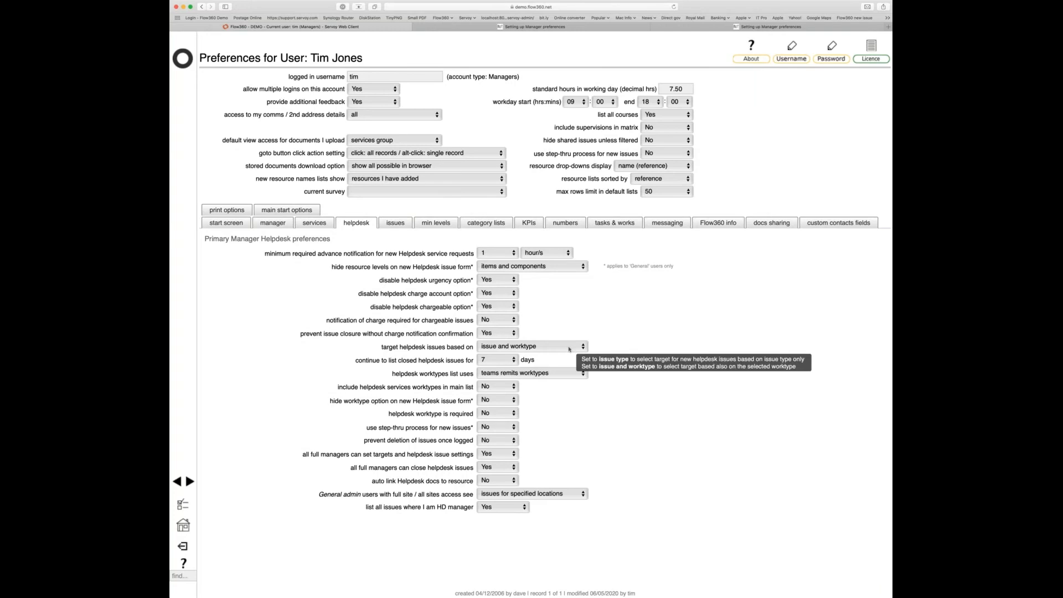
- View the Service Manager preferences, then switch back to the helpdesk preferences
{"action": "left_click", "coordinate": [314, 223]}
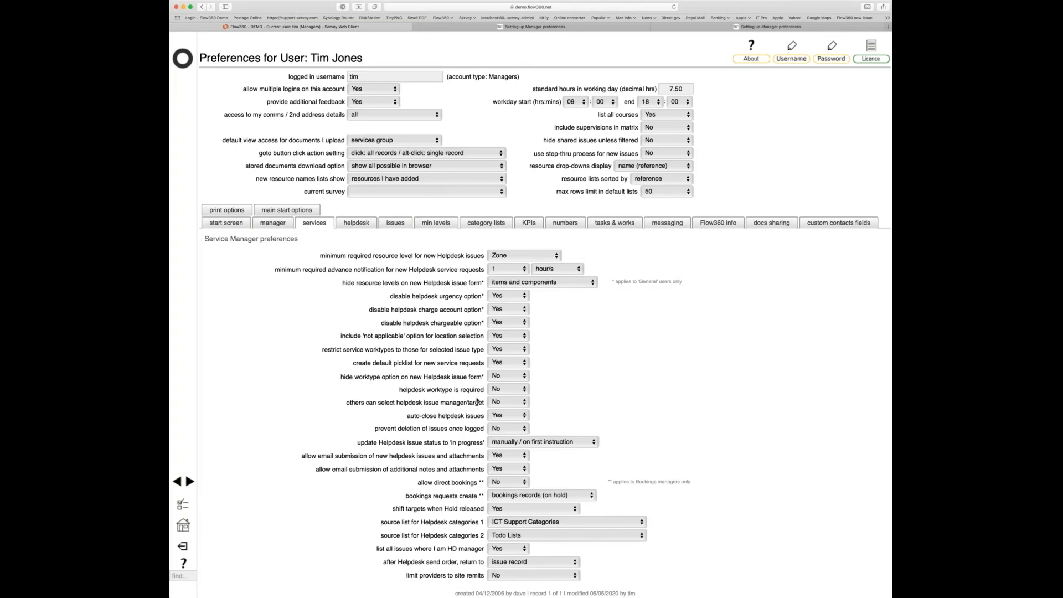
{"action": "left_click", "coordinate": [353, 224]}
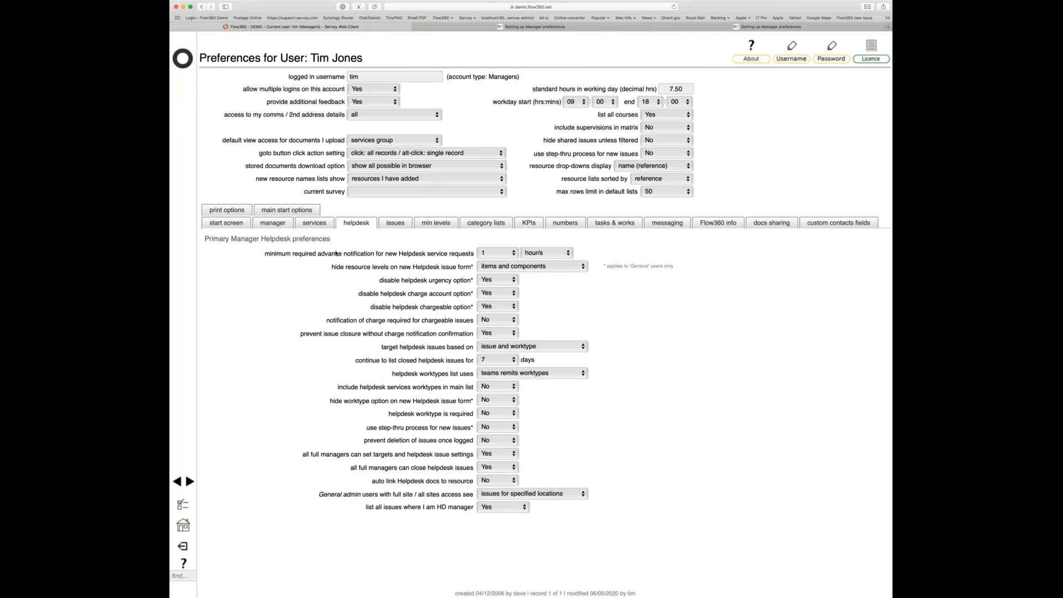
- Flip between Service Manager and helpdesk preferences and highlight the hide-worktype option label
{"action": "left_click", "coordinate": [313, 223]}
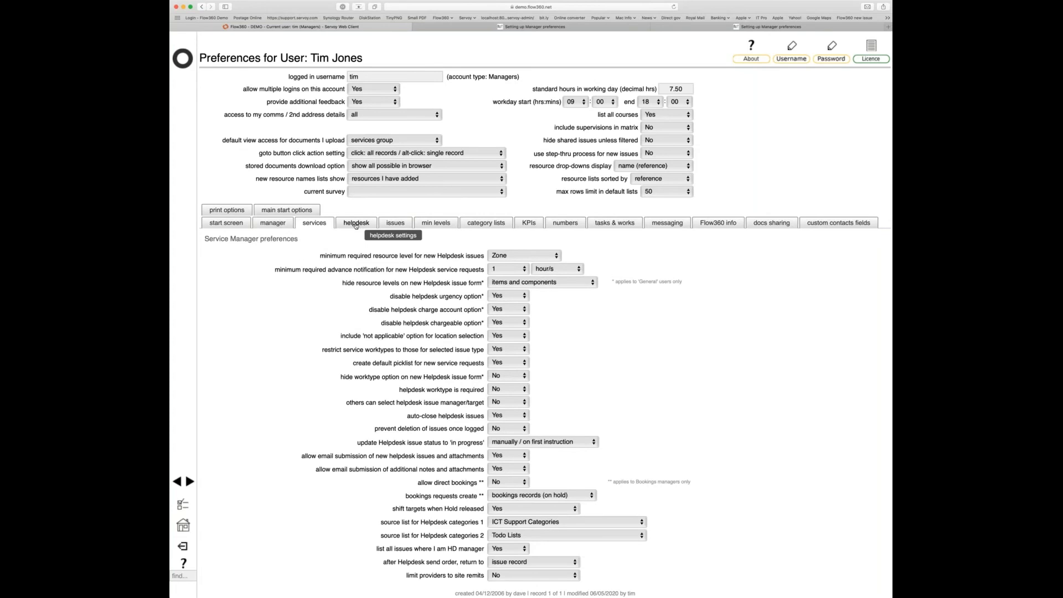
{"action": "left_click", "coordinate": [356, 224]}
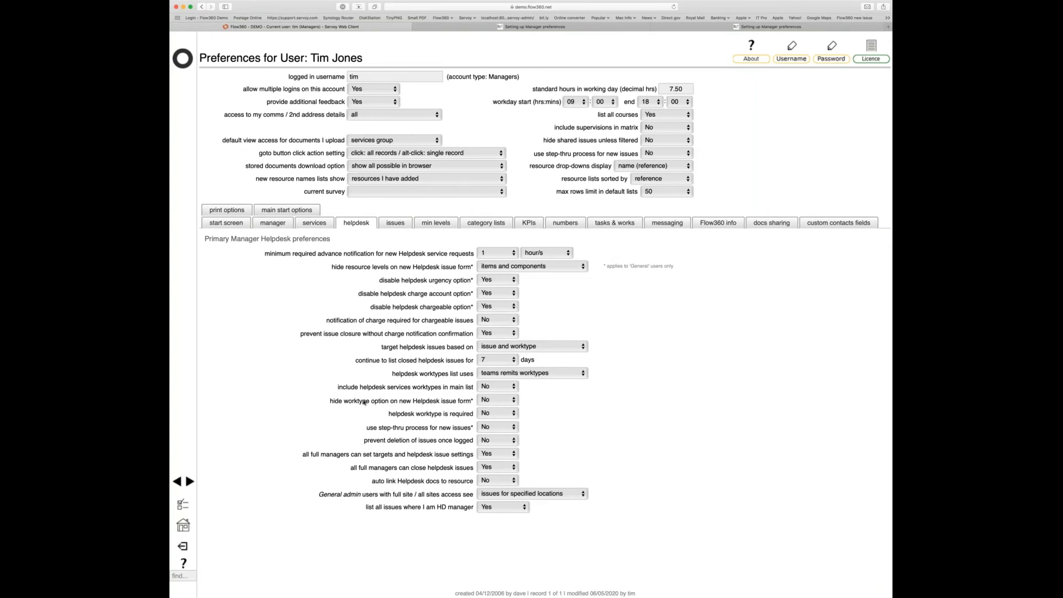
{"action": "left_click_drag", "start_coordinate": [335, 402], "coordinate": [472, 411]}
{"action": "left_click", "coordinate": [388, 418]}
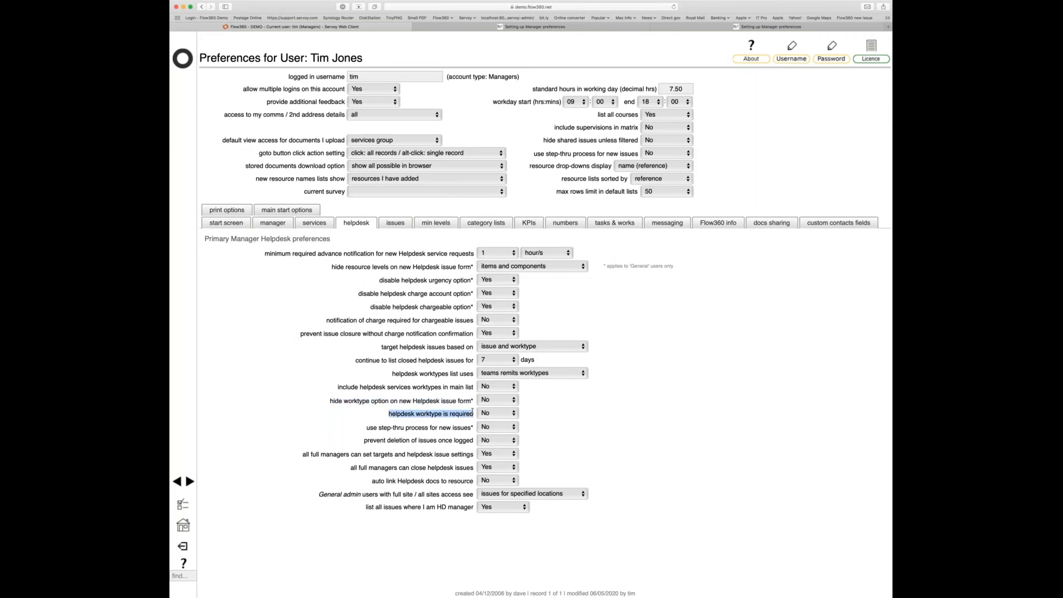
{"action": "left_click", "coordinate": [551, 413]}
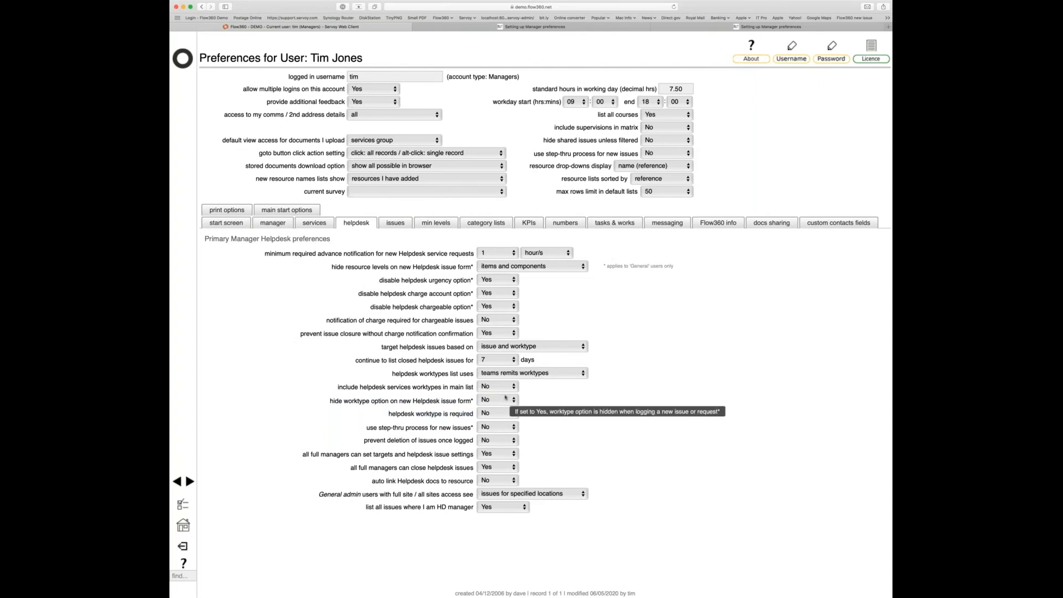
- Toggle the hide-worktype and worktype-required settings, leaving both at No, then view Service Manager preferences
{"action": "left_click", "coordinate": [498, 417]}
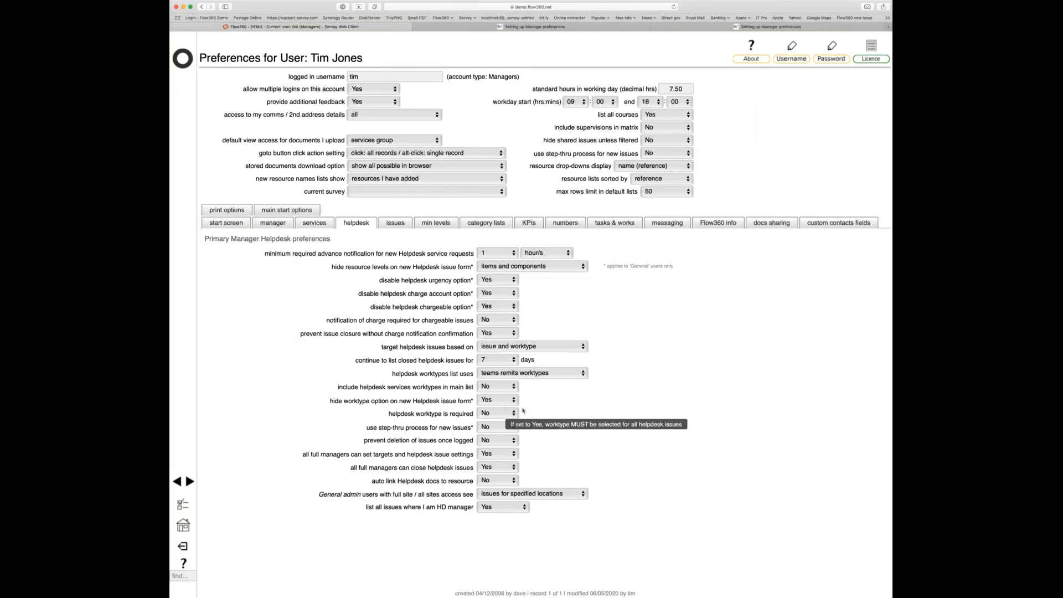
{"action": "left_click", "coordinate": [497, 413]}
{"action": "left_click", "coordinate": [481, 408]}
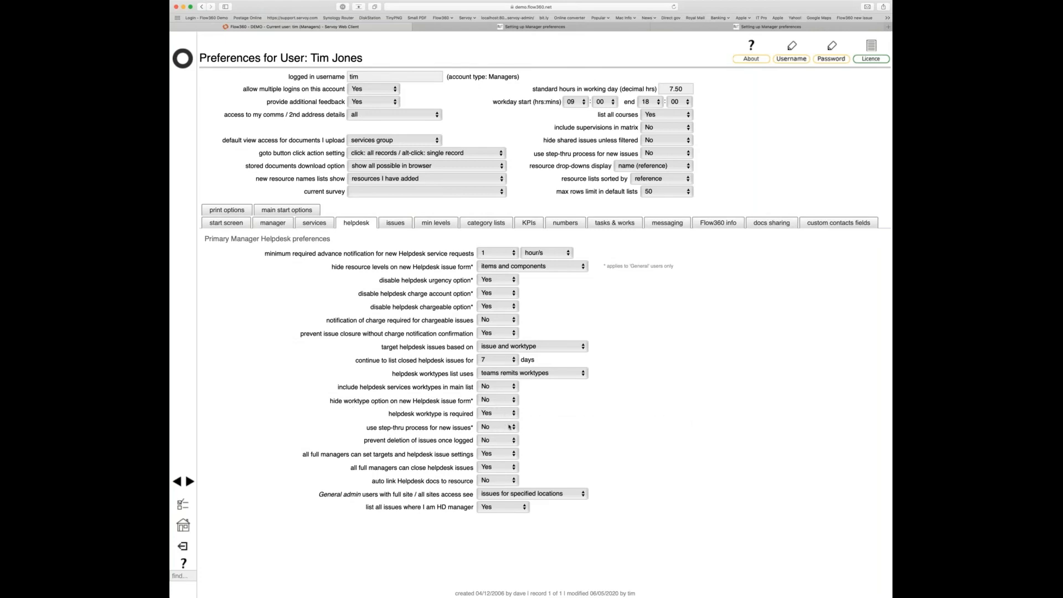
{"action": "mouse_move", "coordinate": [516, 426]}
{"action": "left_click", "coordinate": [497, 420]}
{"action": "left_click", "coordinate": [315, 223]}
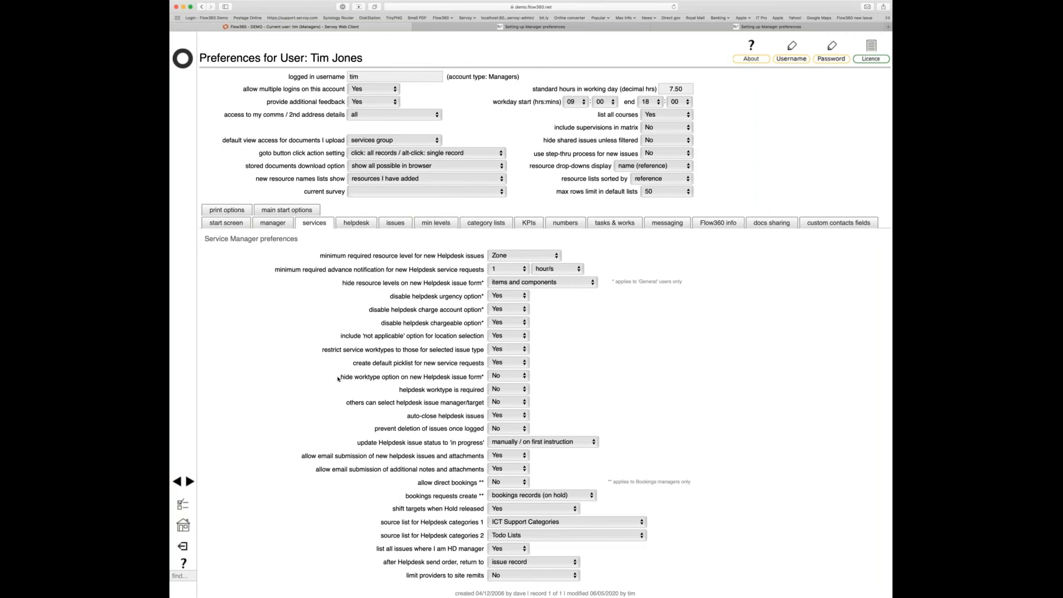
- Review the 'hide worktype' and 'helpdesk worktype is required' preference labels on the Services tab
{"action": "left_click_drag", "start_coordinate": [339, 378], "coordinate": [481, 378]}
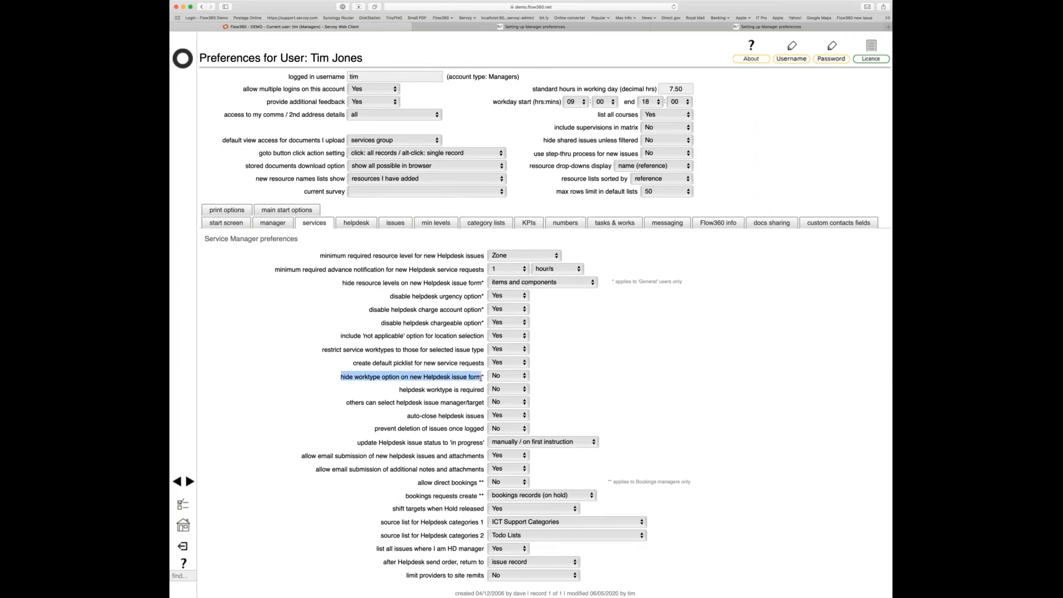
{"action": "left_click", "coordinate": [481, 378]}
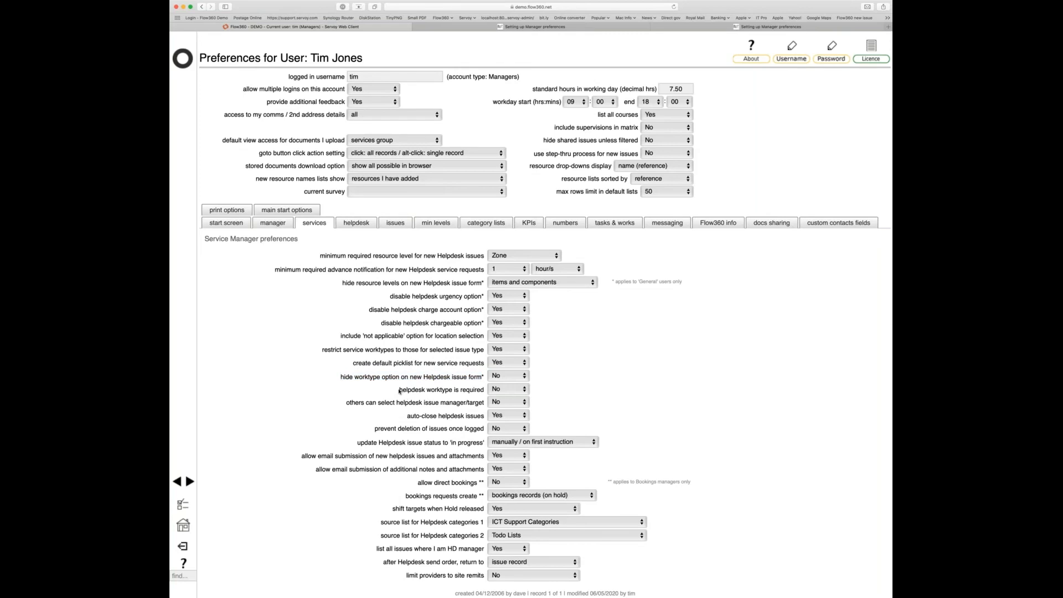
{"action": "left_click_drag", "start_coordinate": [398, 390], "coordinate": [482, 391]}
{"action": "triple_click", "coordinate": [483, 389]}
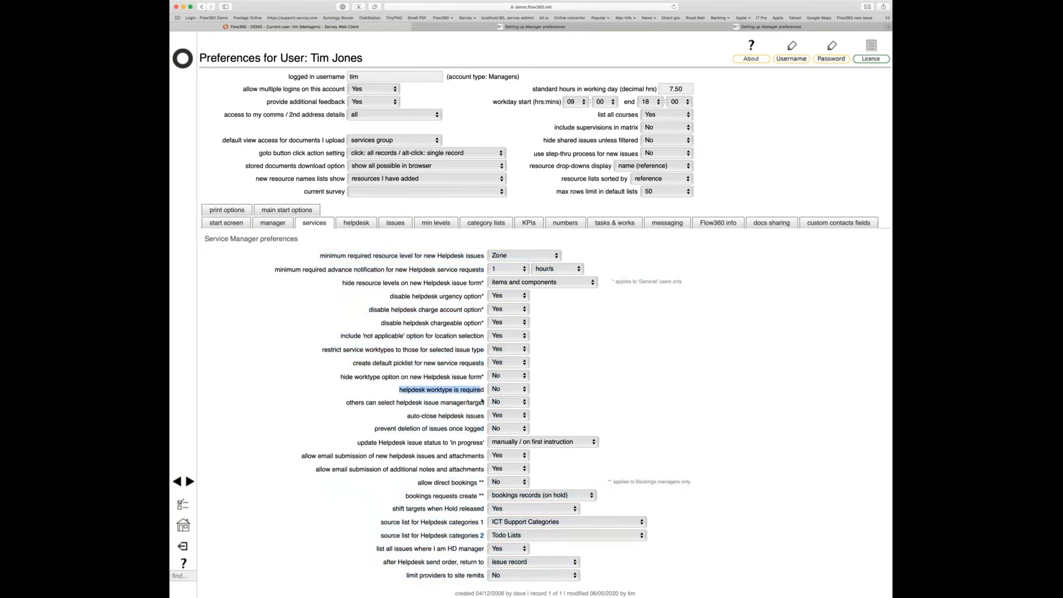
{"action": "left_click", "coordinate": [562, 413]}
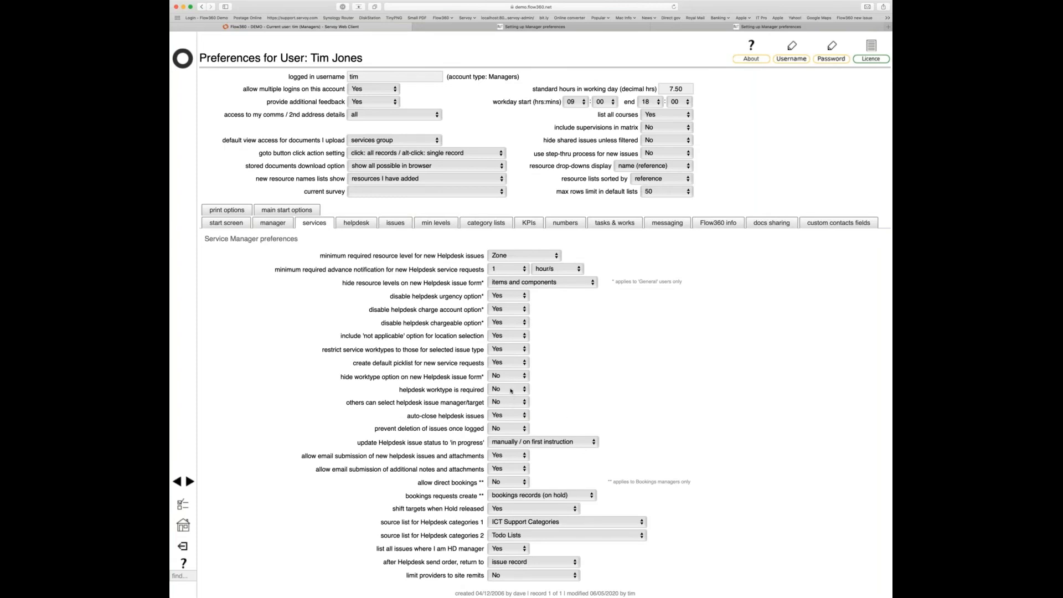
- Choose 'on first change' for updating Helpdesk issue status to 'in progress'
{"action": "mouse_move", "coordinate": [511, 390]}
{"action": "left_click_drag", "start_coordinate": [357, 443], "coordinate": [474, 441]}
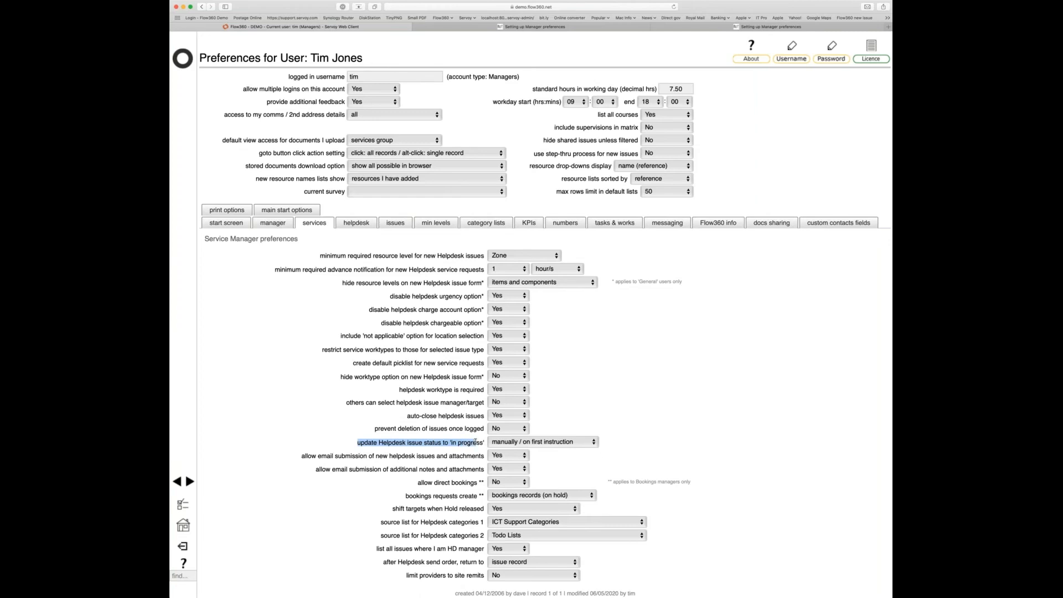
{"action": "left_click_drag", "start_coordinate": [477, 442], "coordinate": [441, 449]}
{"action": "left_click", "coordinate": [436, 451]}
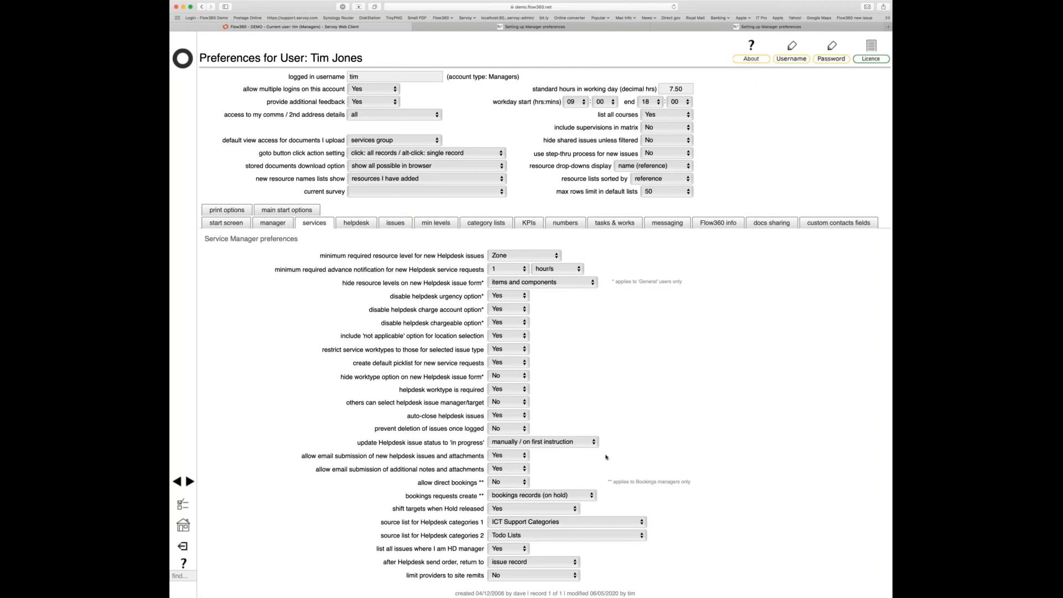
{"action": "mouse_move", "coordinate": [587, 443]}
{"action": "mouse_move", "coordinate": [513, 448]}
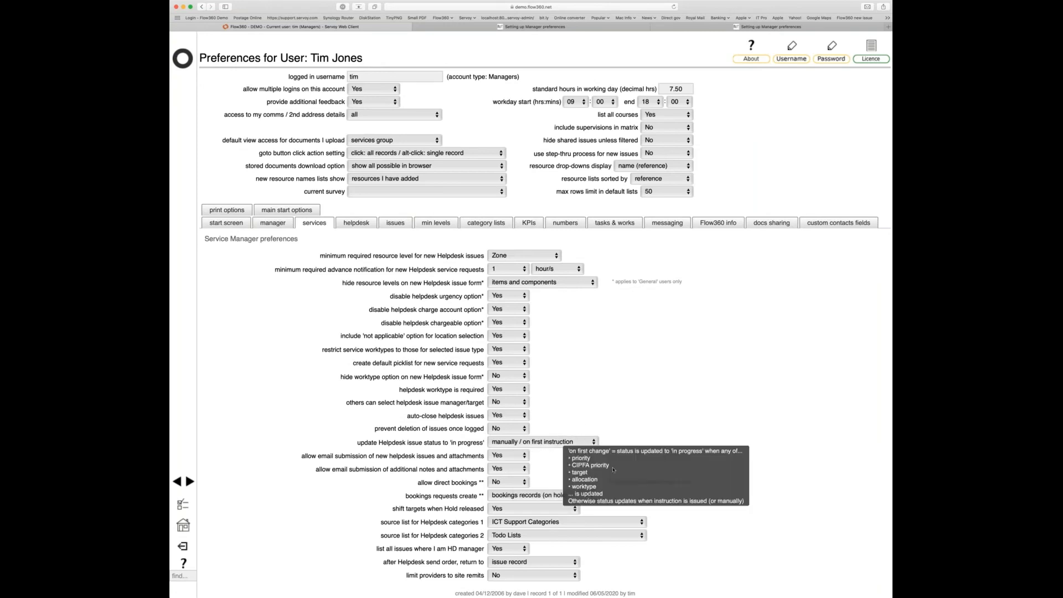
{"action": "left_click", "coordinate": [613, 469]}
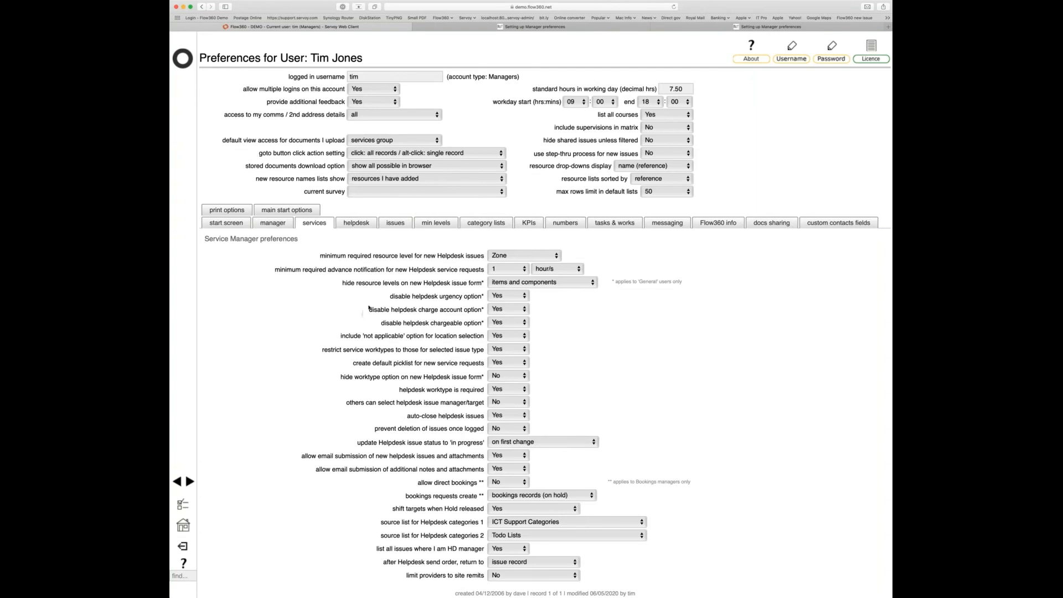
- Review the advance notification setting, then return to the Flow360 home page
{"action": "left_click_drag", "start_coordinate": [274, 270], "coordinate": [482, 267]}
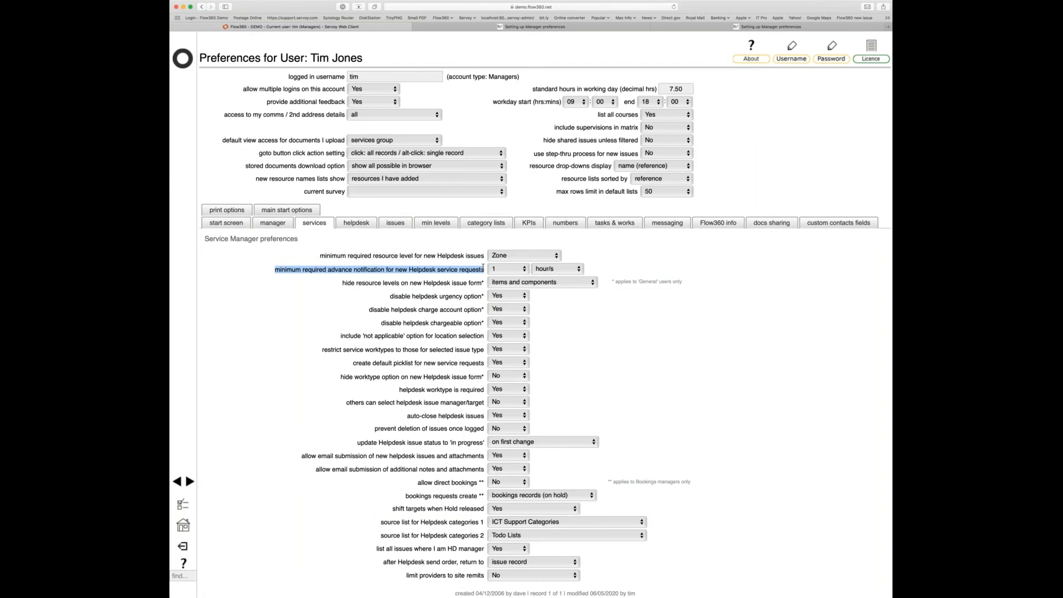
{"action": "left_click", "coordinate": [590, 346]}
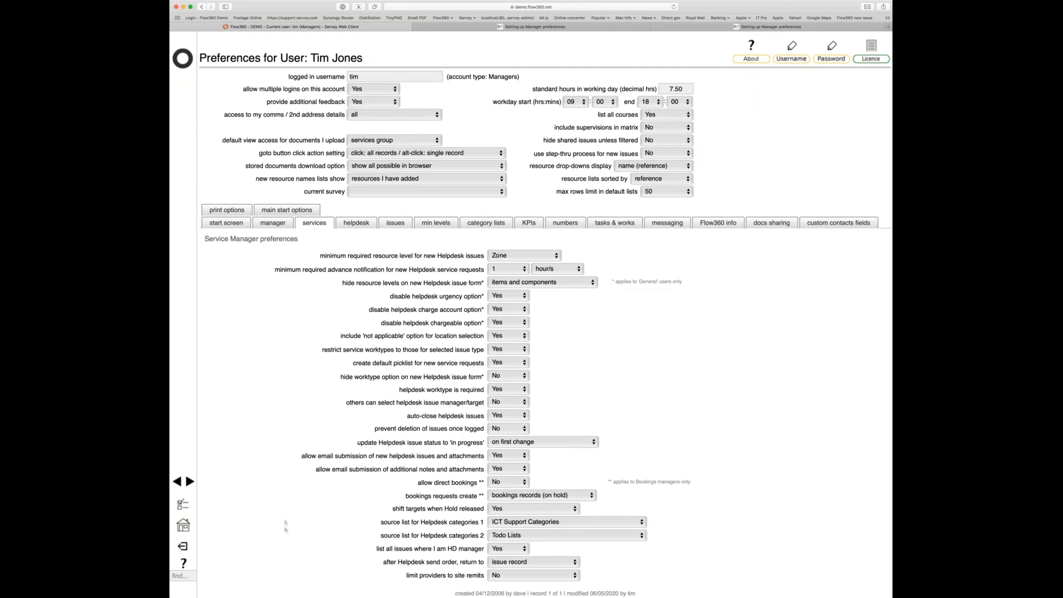
{"action": "left_click", "coordinate": [182, 58]}
- Start a new cleaning issue, then switch to the current user's Service Manager preferences
{"action": "left_click", "coordinate": [476, 321]}
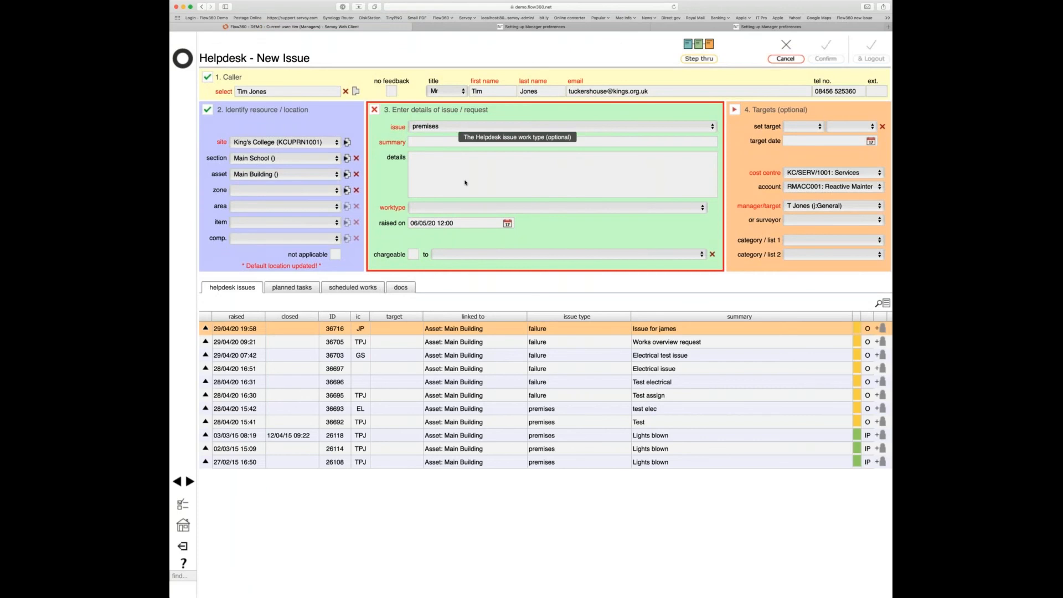
{"action": "key", "text": "c"}
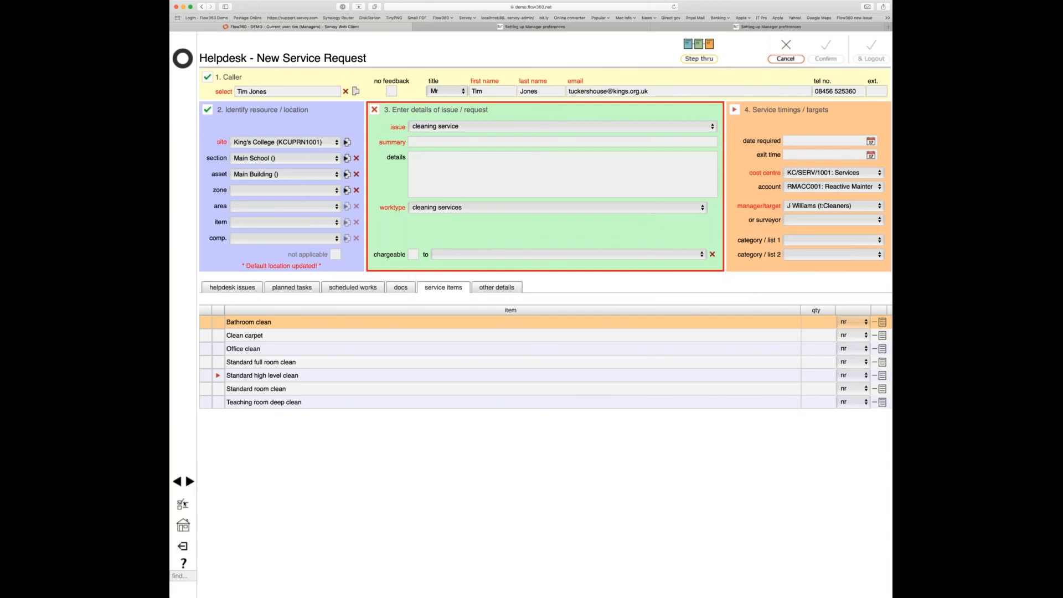
{"action": "left_click", "coordinate": [178, 505]}
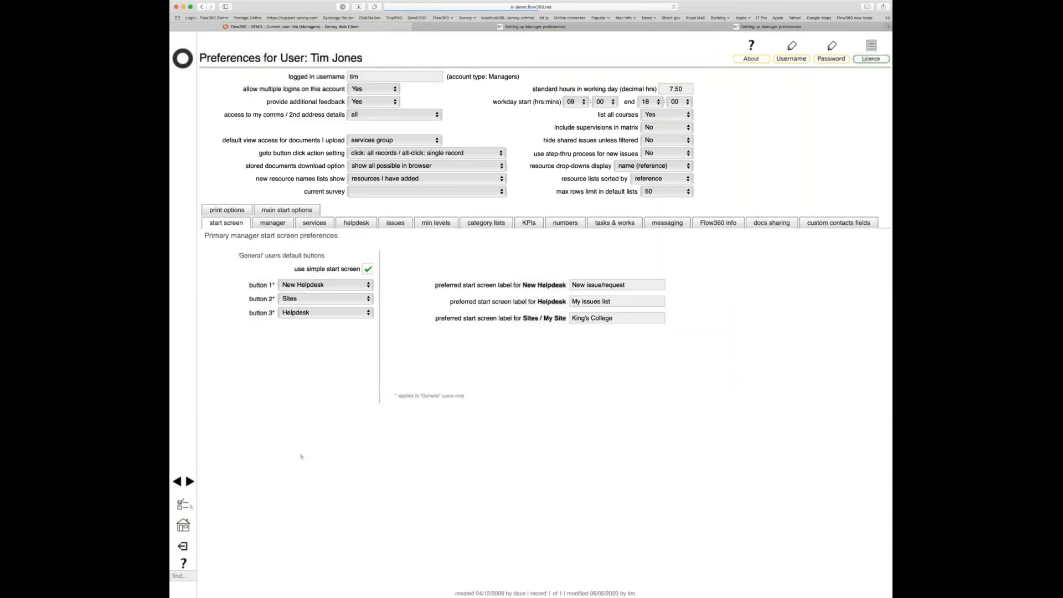
{"action": "left_click", "coordinate": [314, 223]}
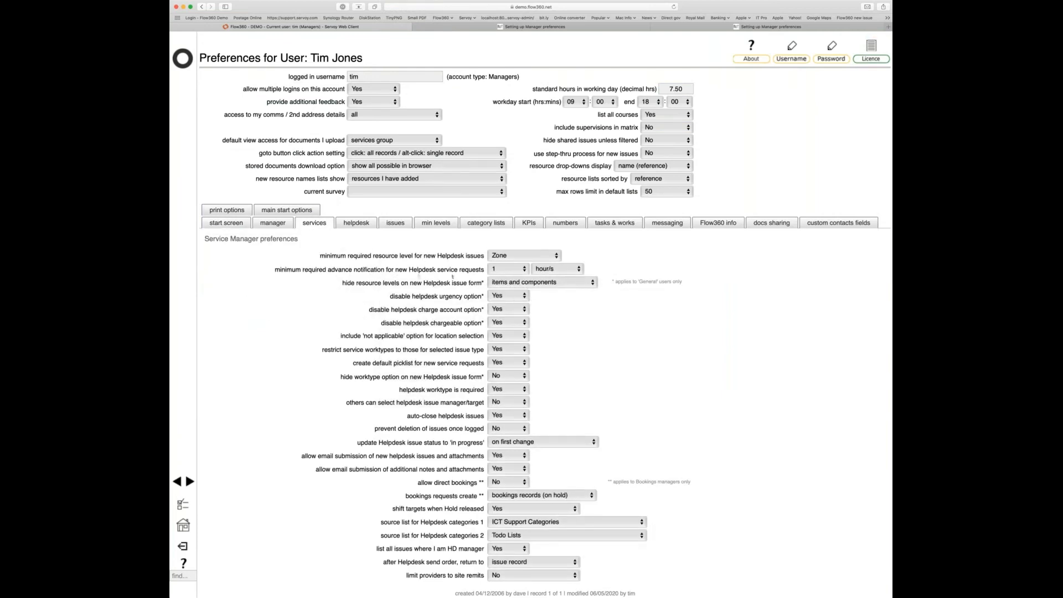
{"action": "left_click", "coordinate": [356, 223]}
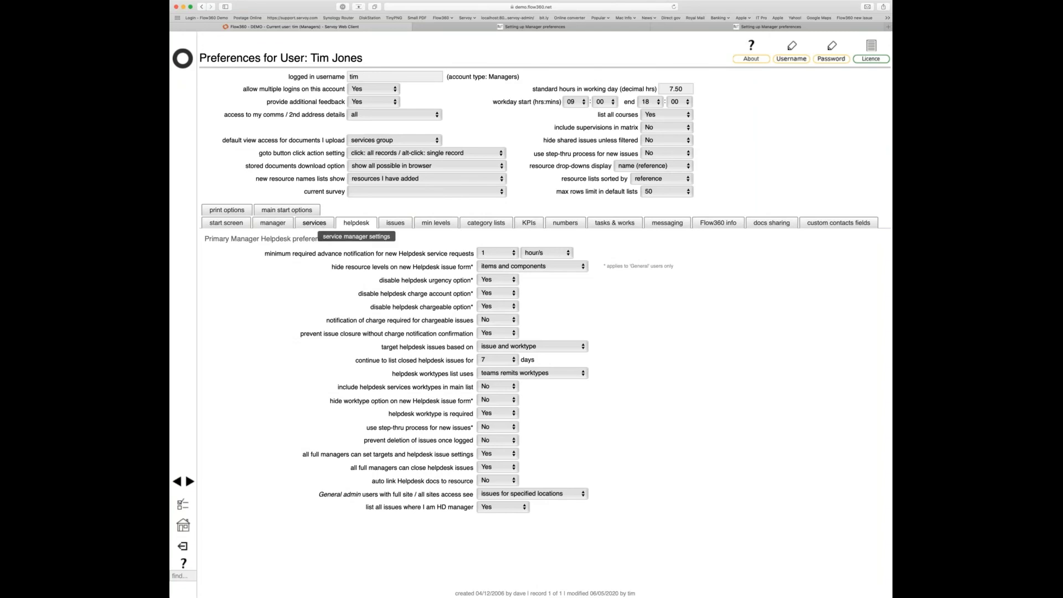
{"action": "left_click", "coordinate": [322, 226]}
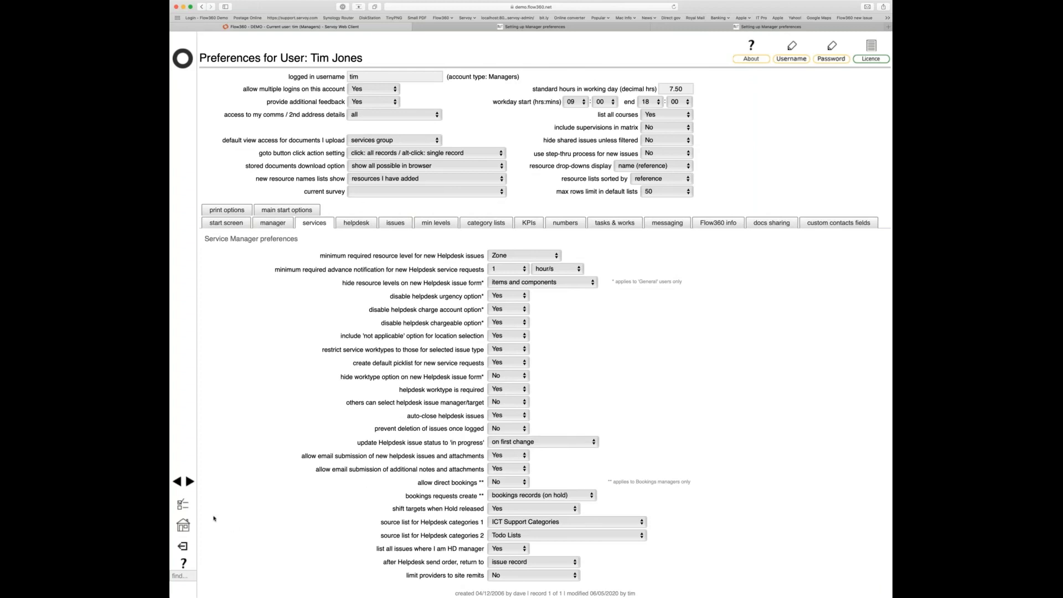
- From the Manager home, view the Joiners team's helpdesk worktype remits
{"action": "left_click", "coordinate": [182, 525]}
{"action": "left_click", "coordinate": [611, 378]}
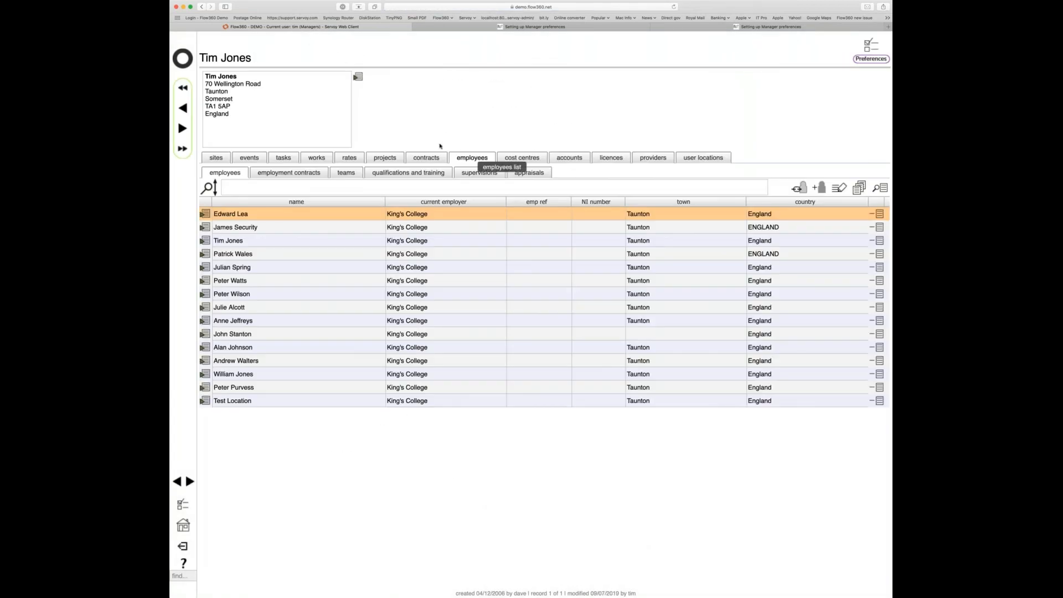
{"action": "left_click", "coordinate": [346, 173]}
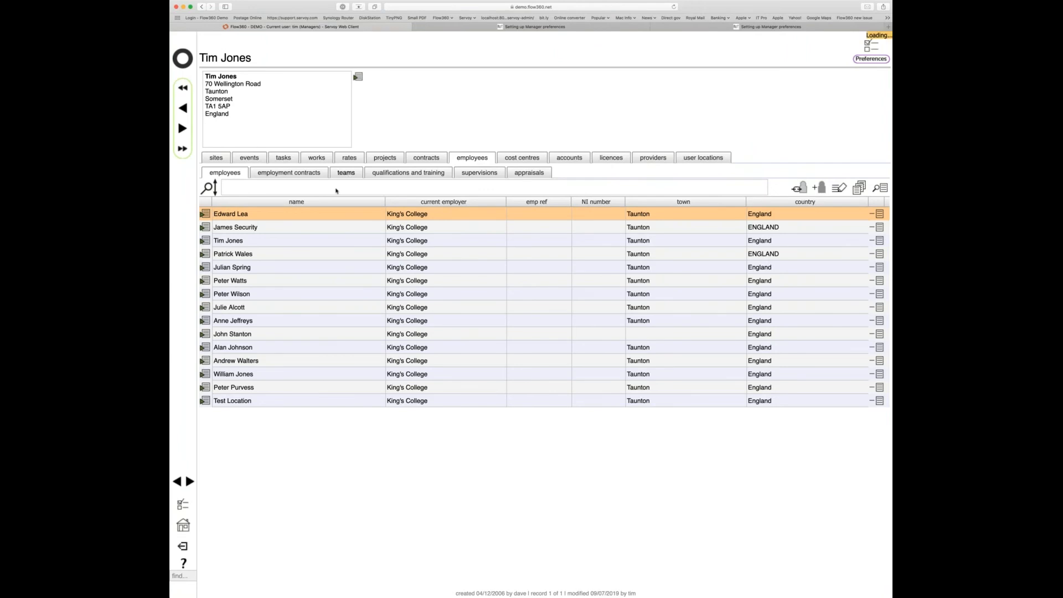
{"action": "left_click", "coordinate": [205, 268]}
{"action": "left_click", "coordinate": [352, 140]}
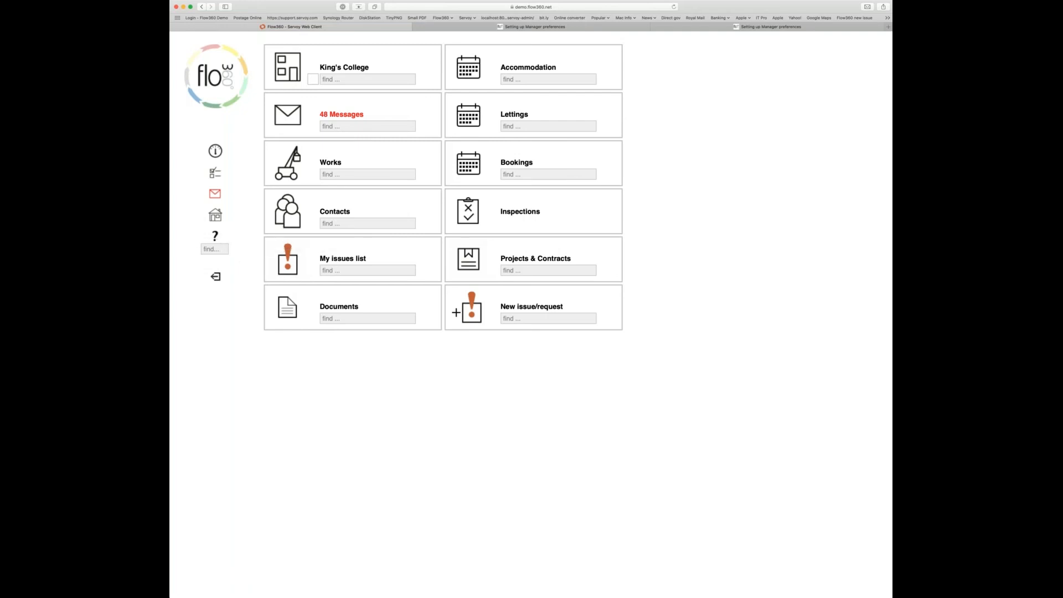
- Search the Flow360 site for 'manager preference'
{"action": "left_click", "coordinate": [217, 248]}
{"action": "type", "text": "manager preference"}
{"action": "key", "text": "Return"}
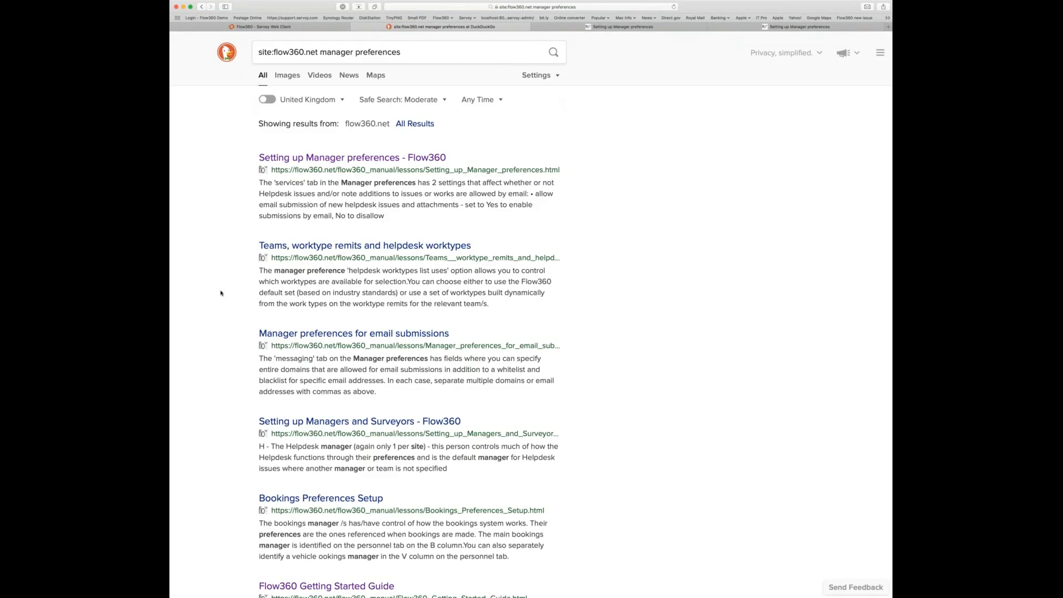
- Open the 'Setting up Manager preferences' manual page and read through its tab explanations
{"action": "left_click", "coordinate": [317, 158]}
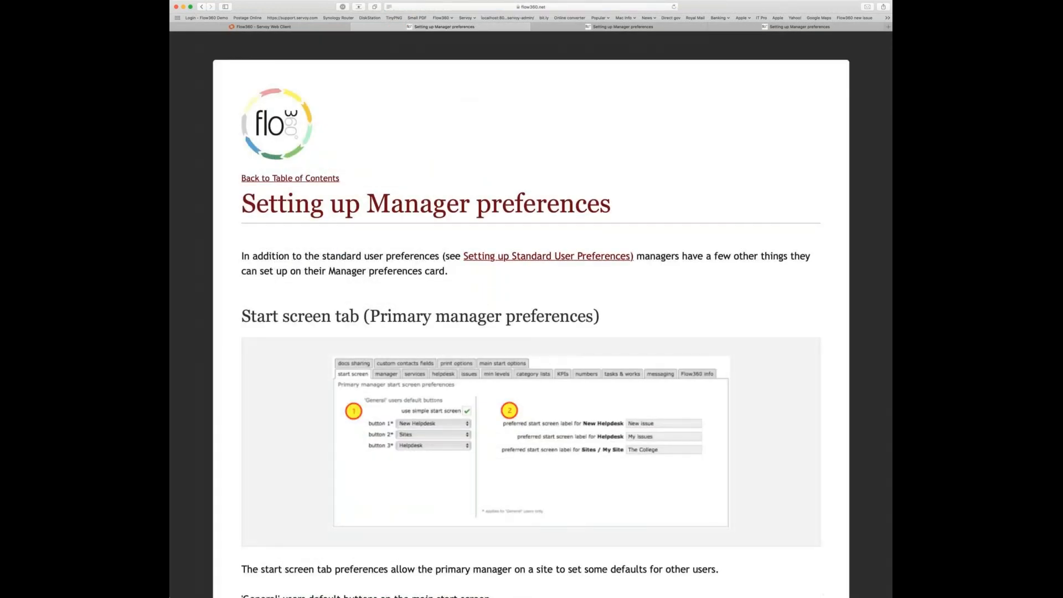
{"action": "scroll", "coordinate": [661, 391], "scroll_direction": "down", "scroll_amount": 6}
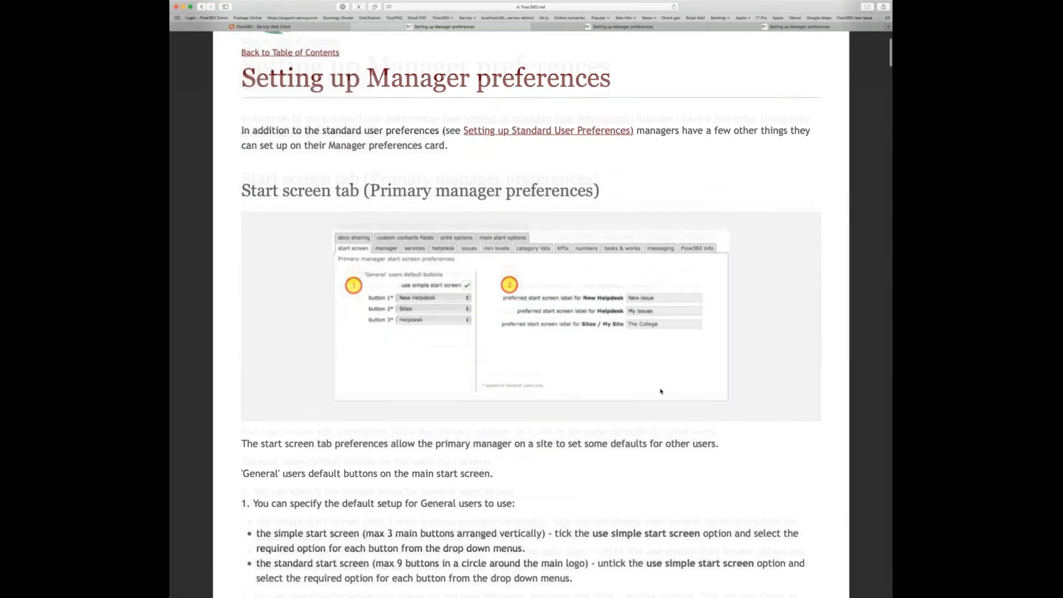
{"action": "scroll", "coordinate": [660, 391], "scroll_direction": "down", "scroll_amount": 5}
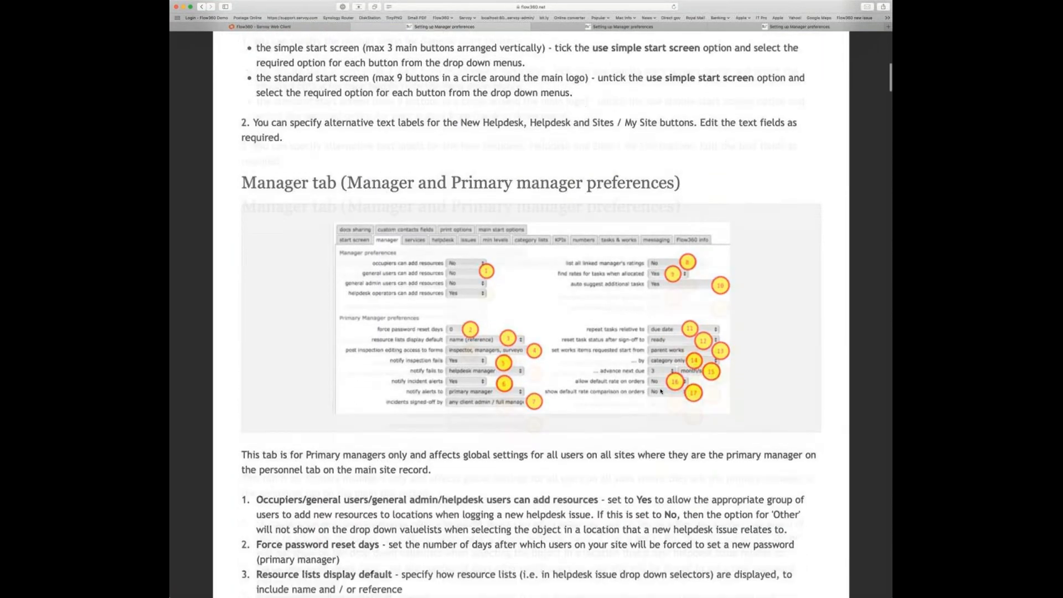
{"action": "scroll", "coordinate": [660, 391], "scroll_direction": "down", "scroll_amount": 6}
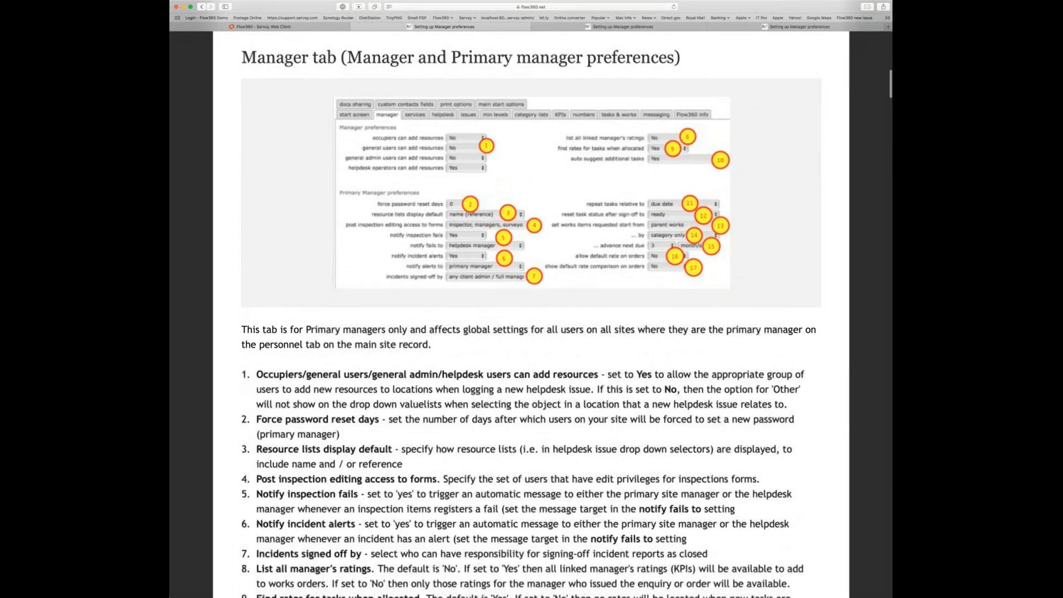
{"action": "scroll", "coordinate": [661, 391], "scroll_direction": "down", "scroll_amount": 5}
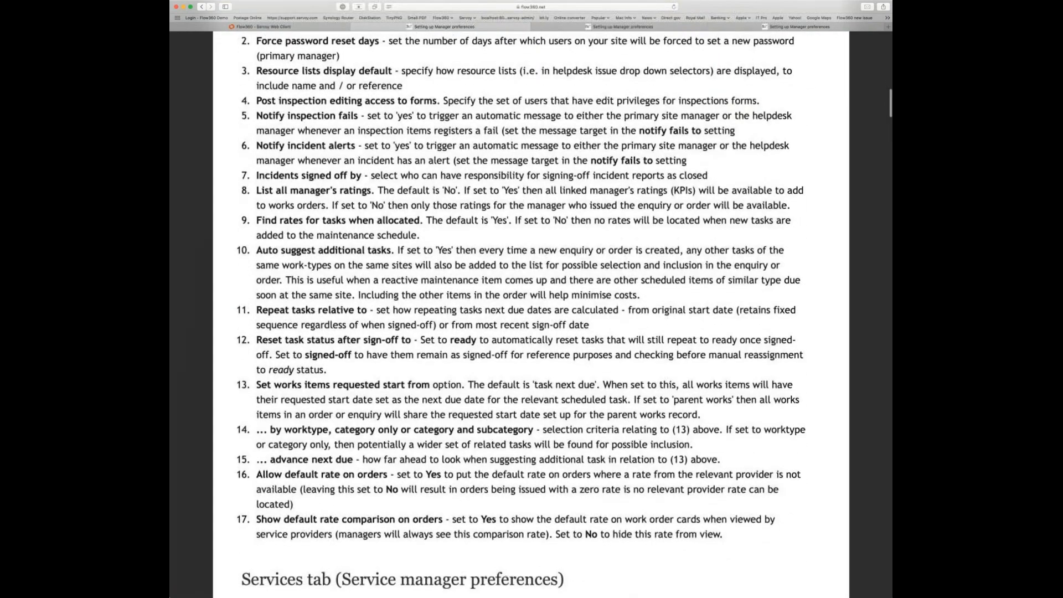
{"action": "scroll", "coordinate": [532, 310], "scroll_direction": "down", "scroll_amount": 6}
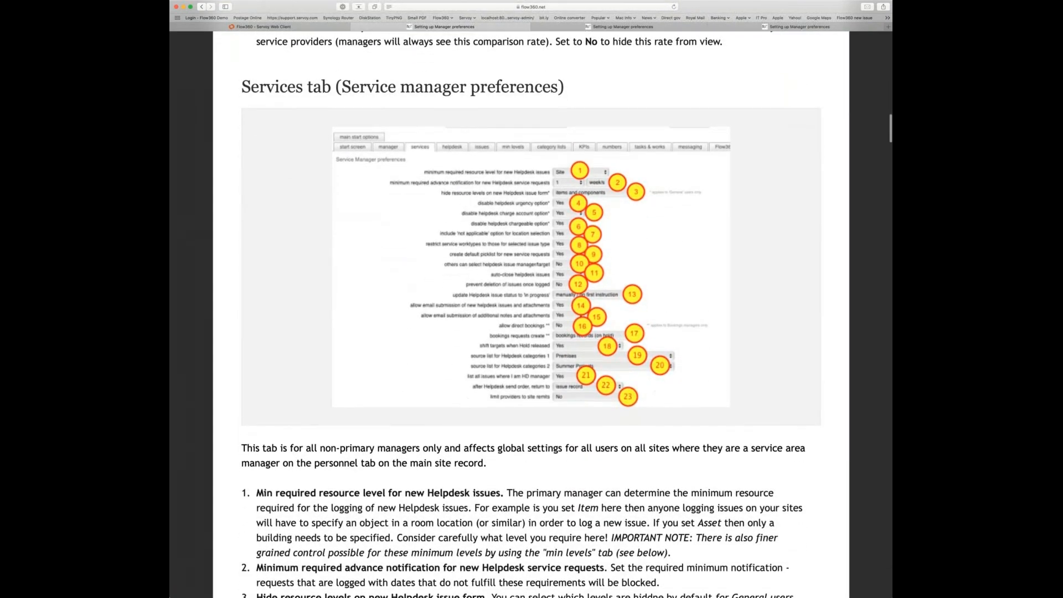
{"action": "scroll", "coordinate": [531, 310], "scroll_direction": "down", "scroll_amount": 5}
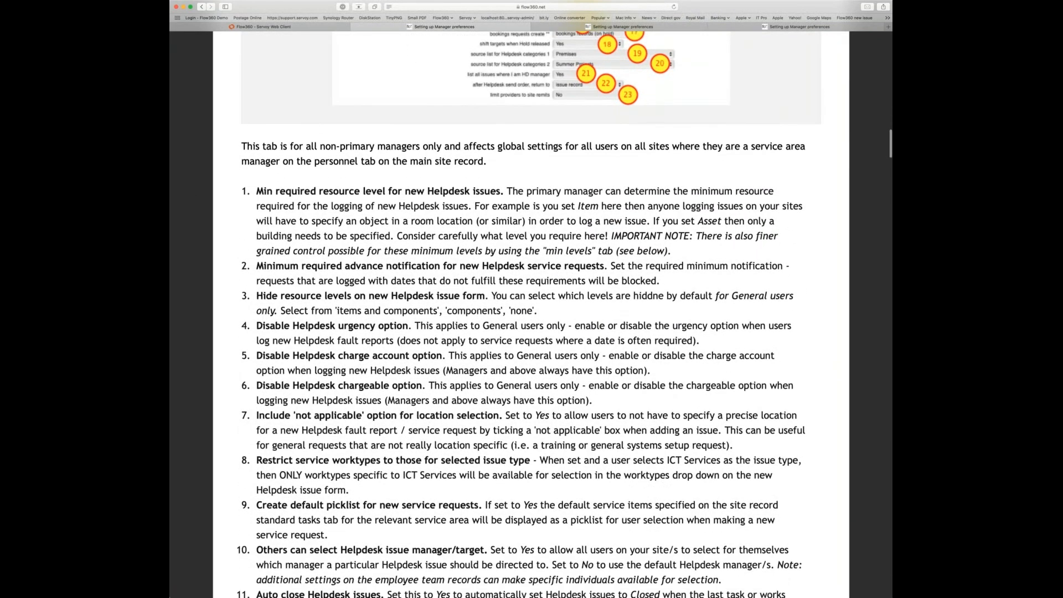
{"action": "scroll", "coordinate": [531, 310], "scroll_direction": "down", "scroll_amount": 6}
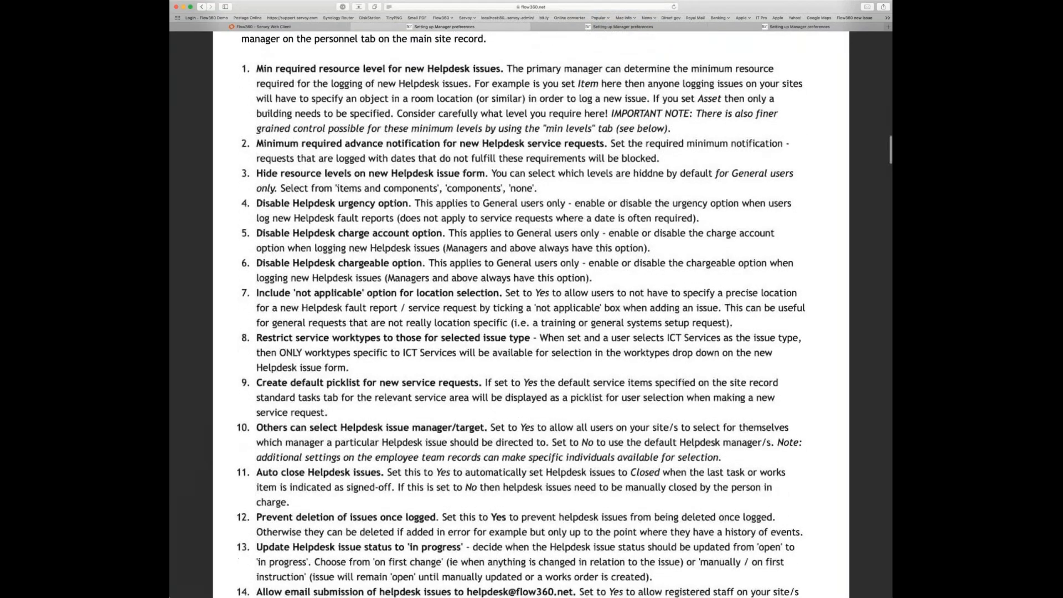
{"action": "scroll", "coordinate": [532, 310], "scroll_direction": "down", "scroll_amount": 12}
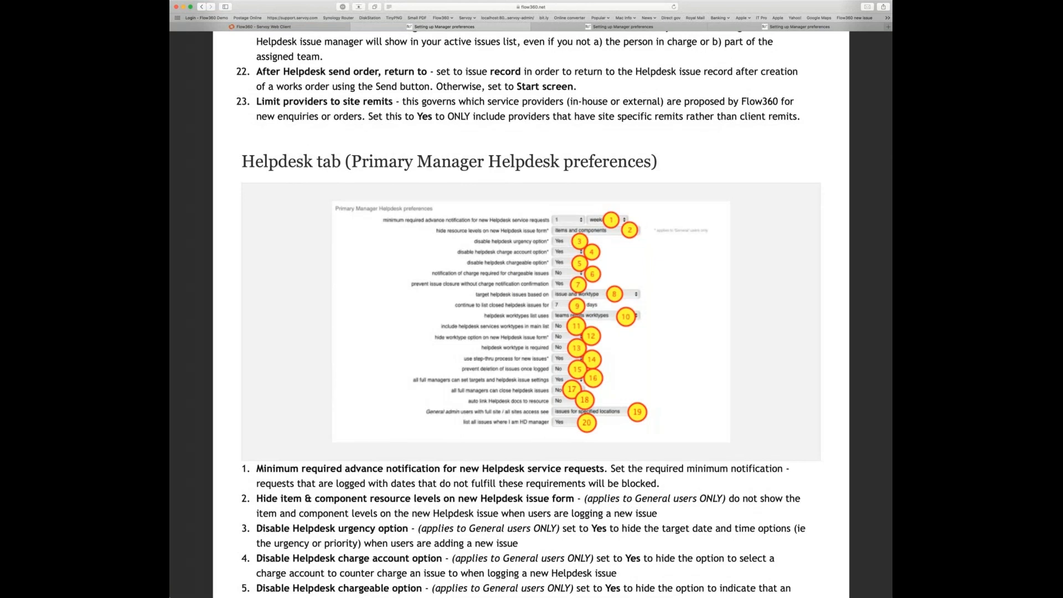
{"action": "scroll", "coordinate": [272, 86], "scroll_direction": "up", "scroll_amount": 20}
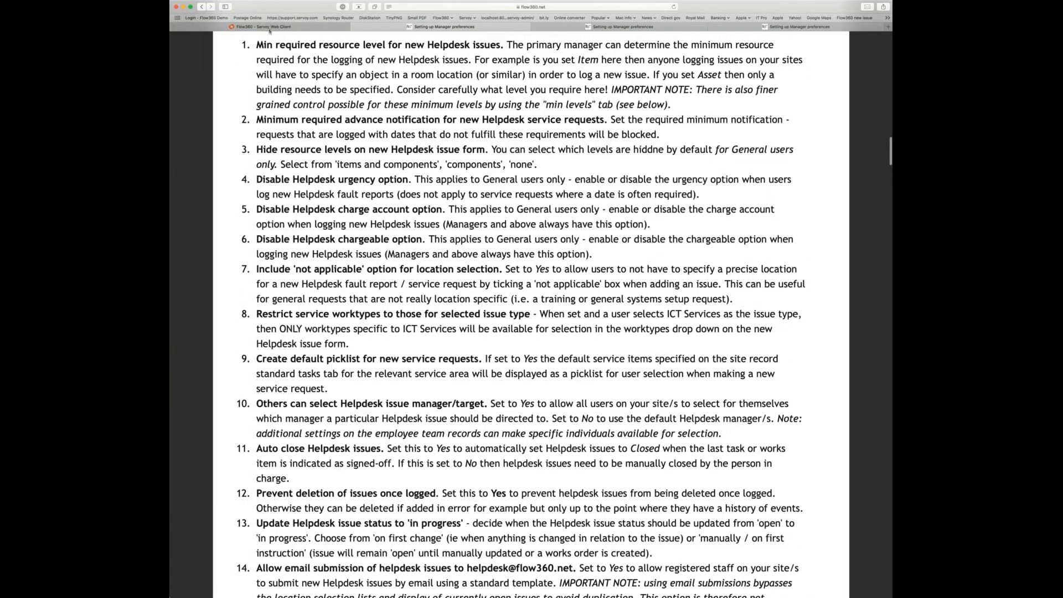
- Switch back to the 'Flow360 - Servoy Web Client' browser tab
{"action": "left_click", "coordinate": [269, 27]}
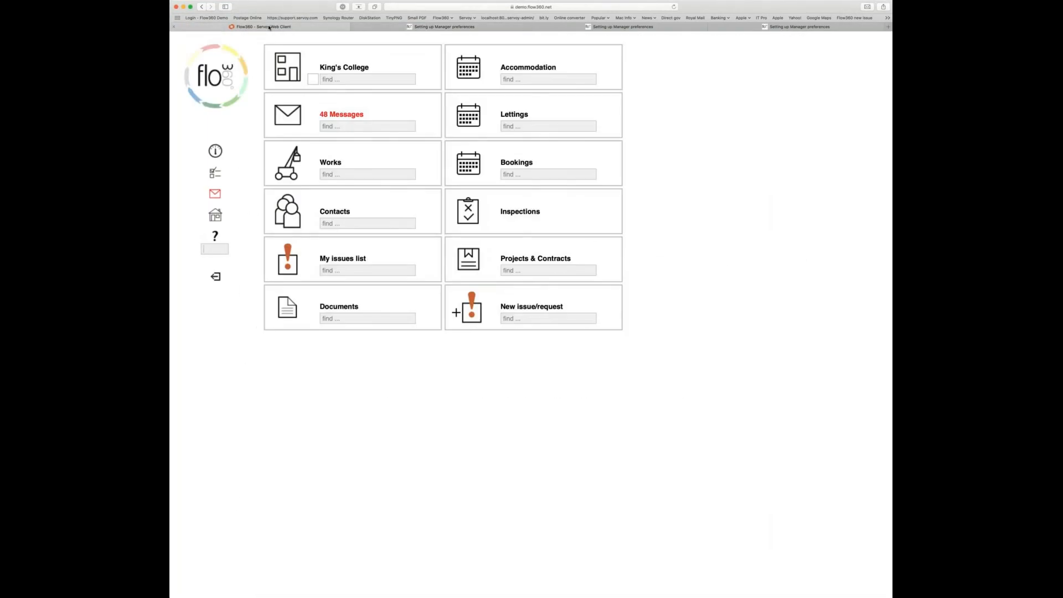